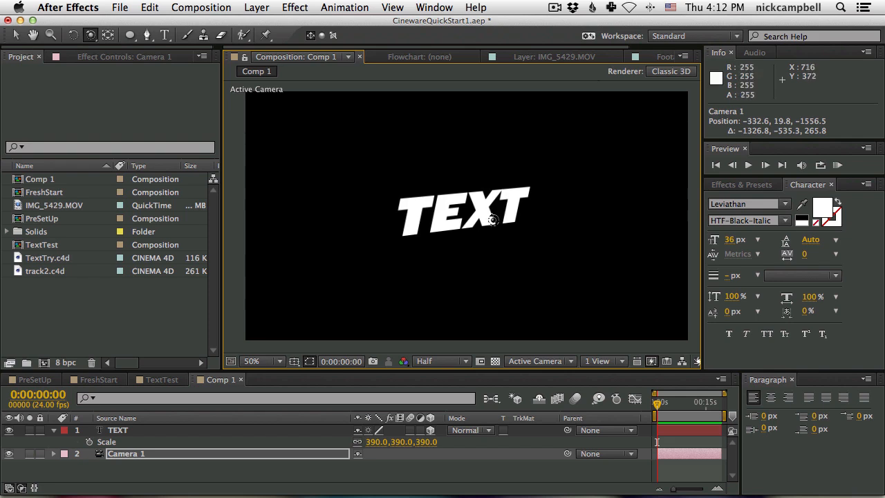
- Create a new MAXON CINEMA 4D file named TextDemo1 in the C4DLite folder
left_click(121, 8)
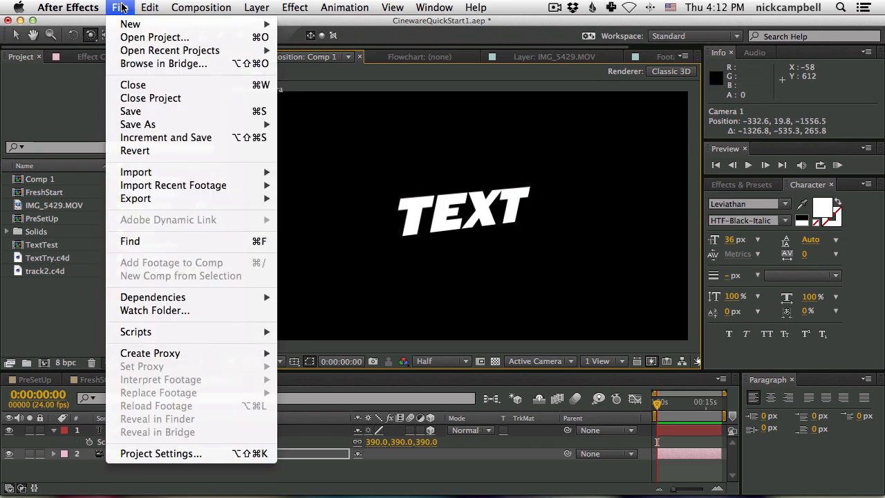
mouse_move(138, 24)
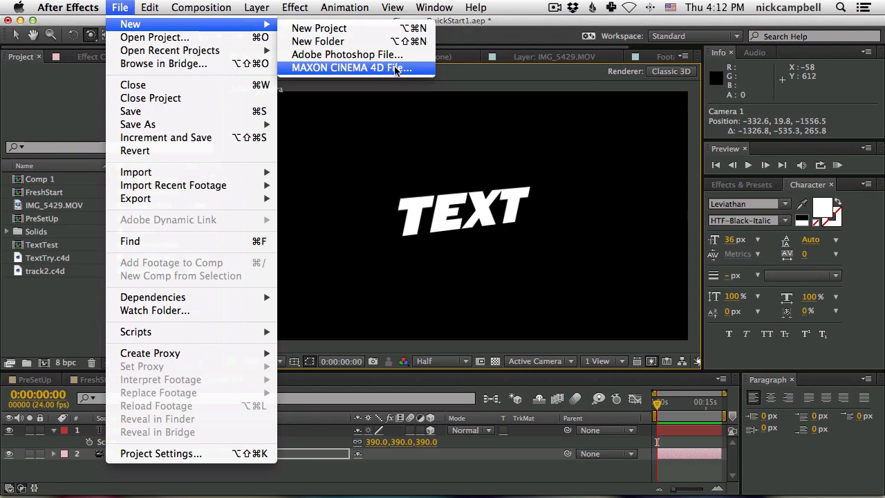
left_click(396, 68)
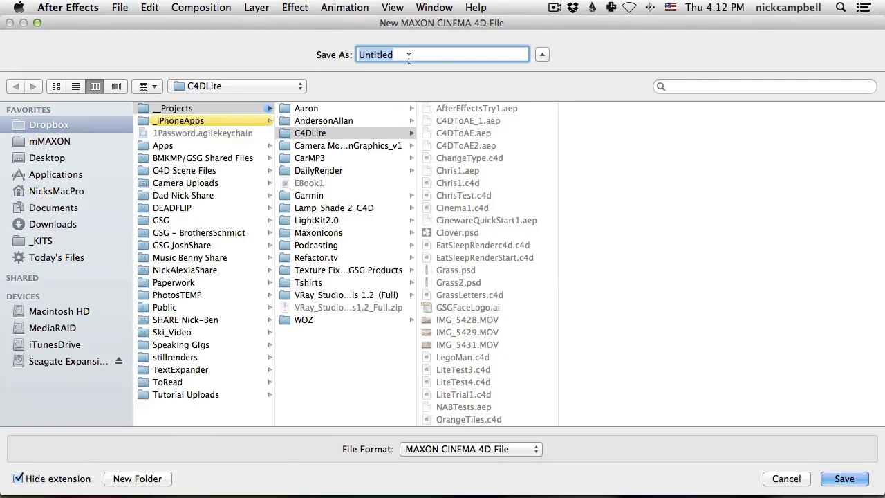
type("TextDem")
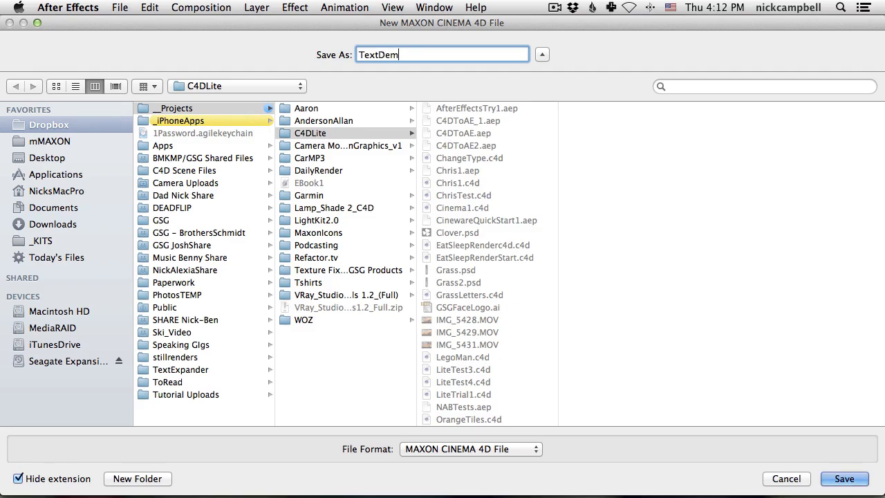
type("o1")
key("Return")
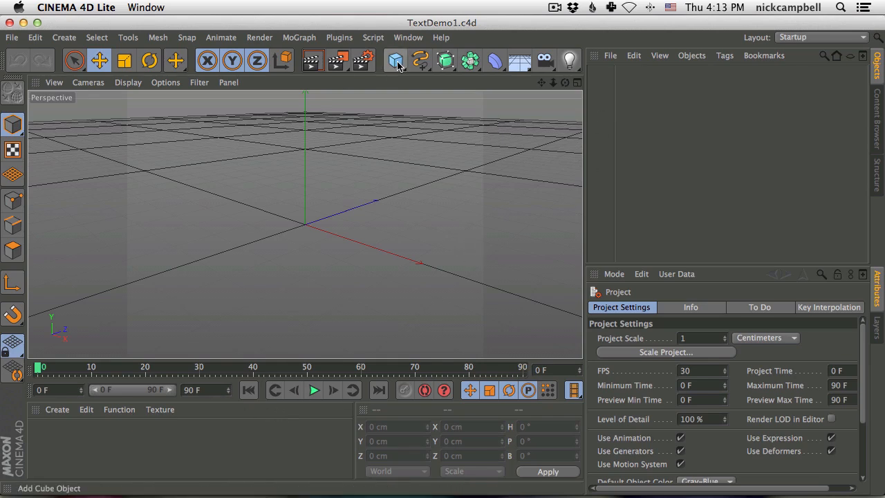
- Add a Text spline, nest it under an Extrude NURBS object, and increase the extrusion depth along Z
left_click(420, 61)
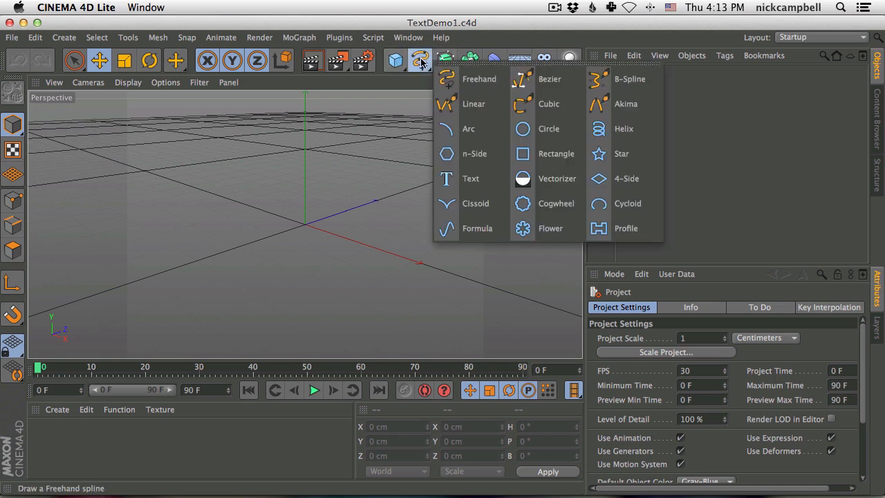
left_click(462, 180)
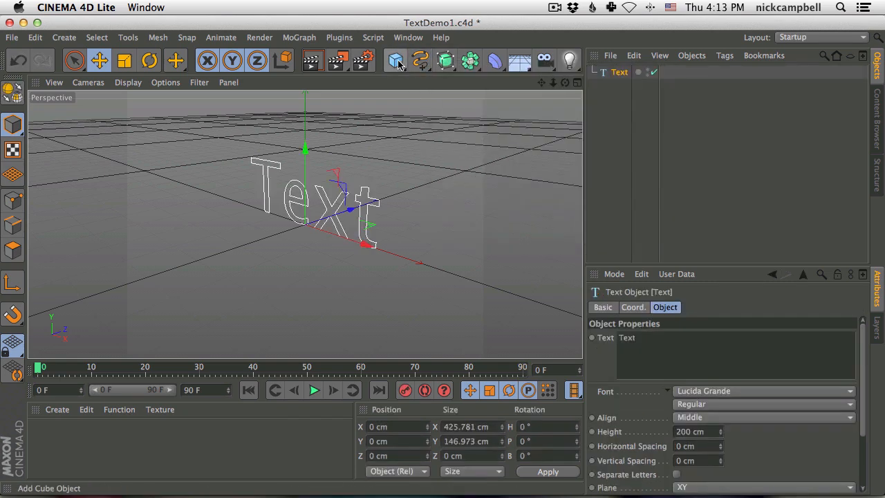
left_click(450, 61)
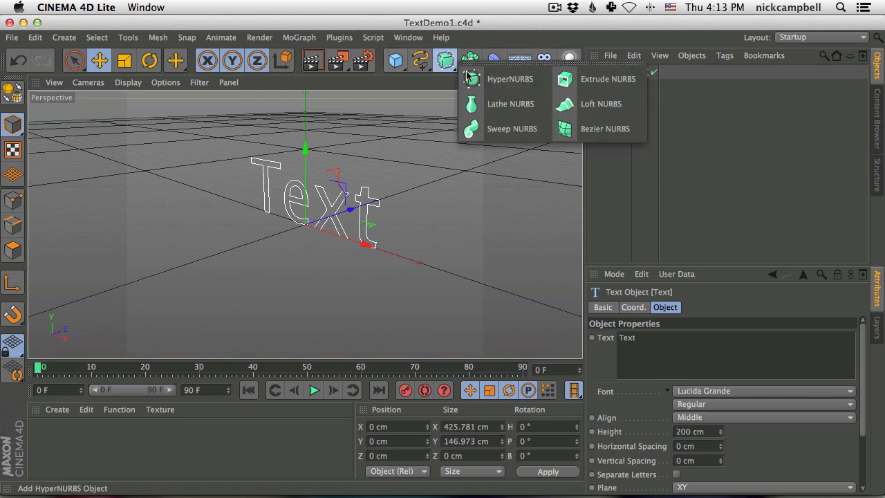
left_click(620, 80, "alt")
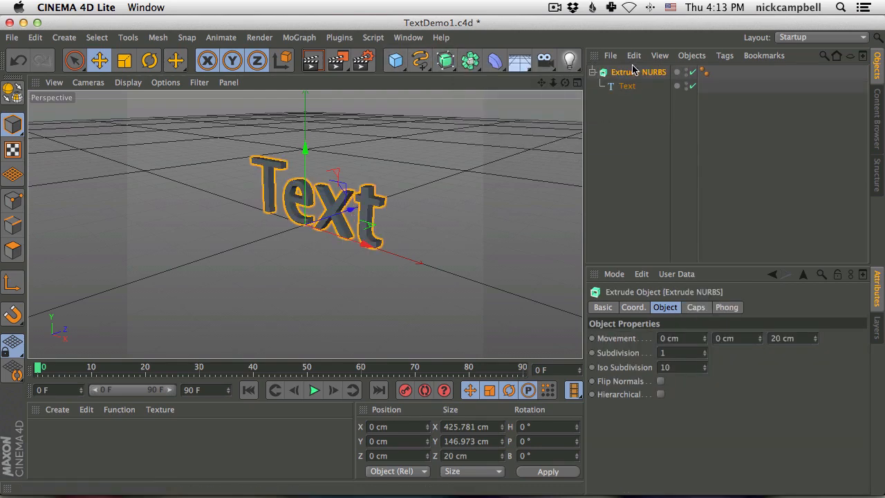
left_click_drag(816, 338, 810, 266)
- Set the Text spline's font to Leviathan HTF-Black-Italic and its wording to WHATEVER
left_click(622, 85)
left_click(726, 391)
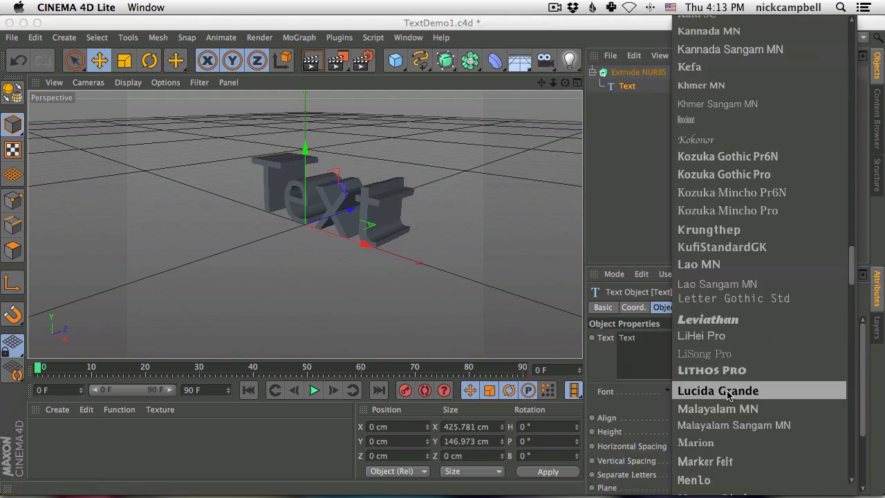
left_click(748, 321)
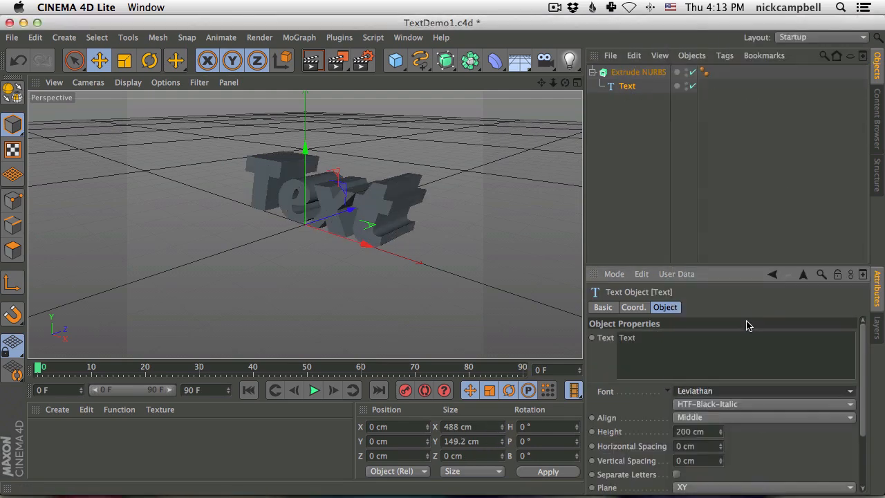
left_click(670, 342)
type("WA")
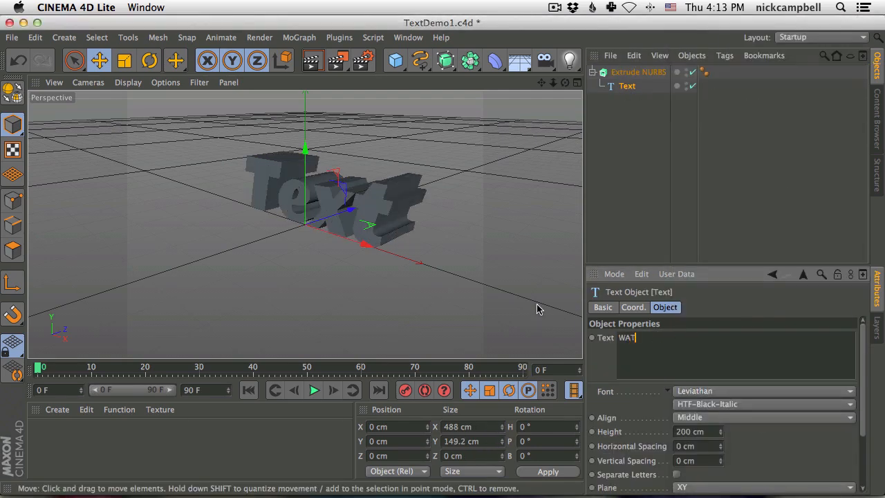
left_click(653, 148)
- Save the scene with the perspective view turned to a lower angle on the text, and switch to After Effects
left_click_drag(388, 218, 306, 226)
left_click_drag(347, 202, 306, 221)
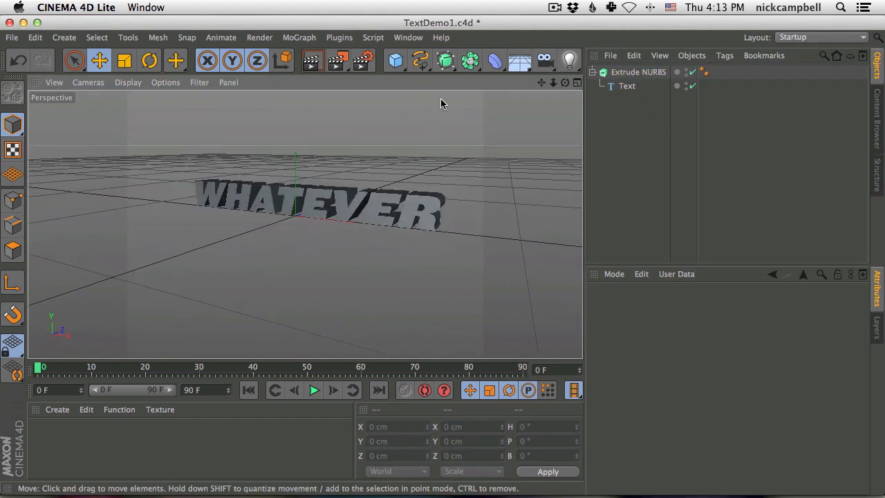
key("super+s")
key("super+Tab")
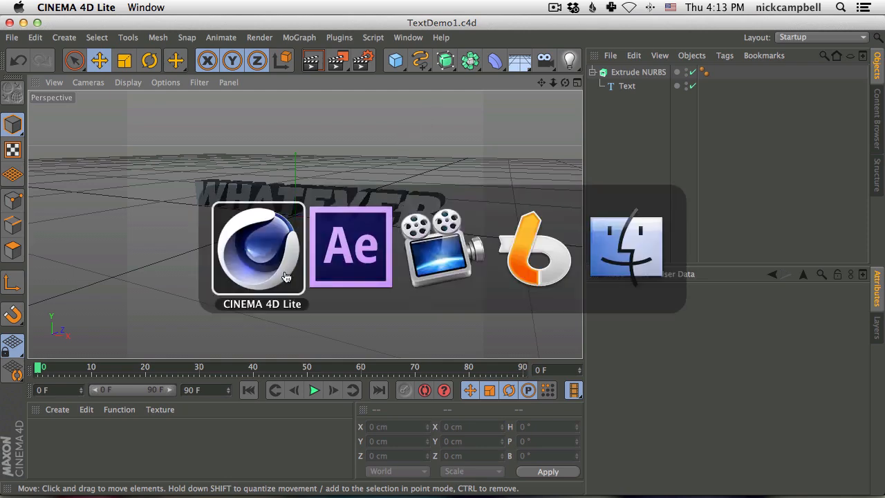
left_click(363, 270)
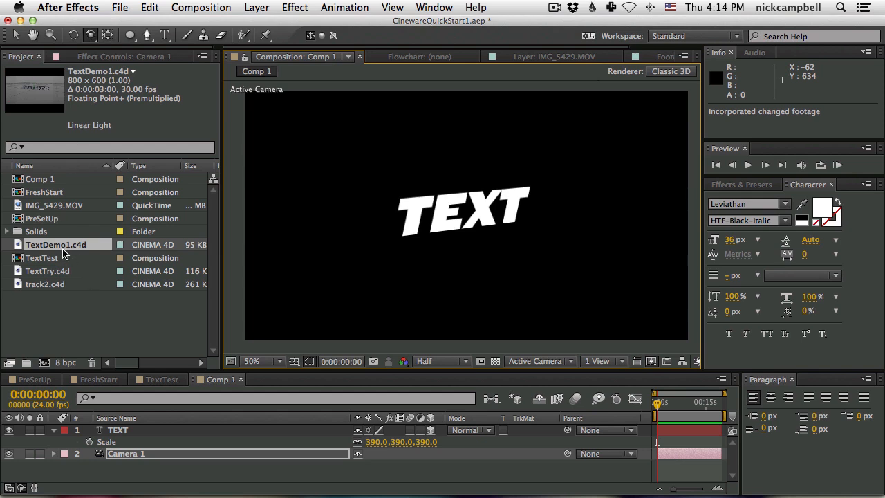
- Add TextDemo1.c4d to Comp 1 between the TEXT and Camera 1 layers, and hide the TEXT layer
left_click_drag(58, 249, 199, 441)
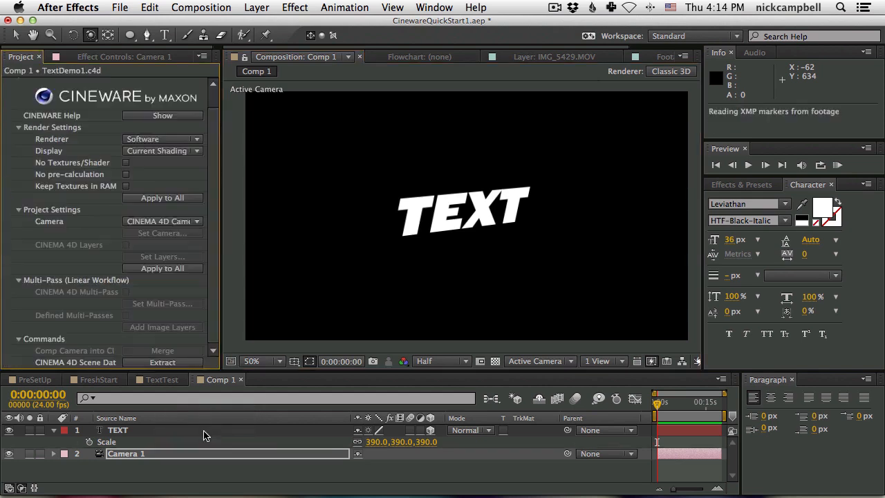
left_click(9, 430)
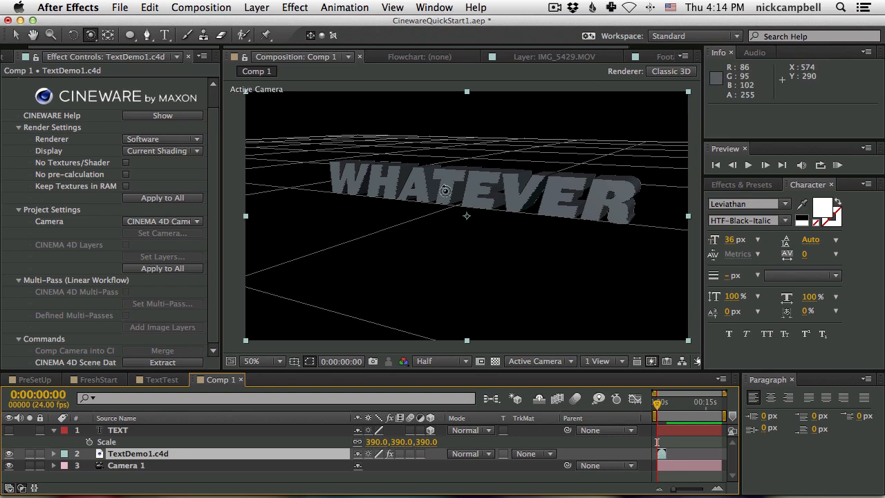
- In CINEMA 4D Lite, orbit the view to face the text more frontally, save the scene and return to After Effects
key("super+Tab")
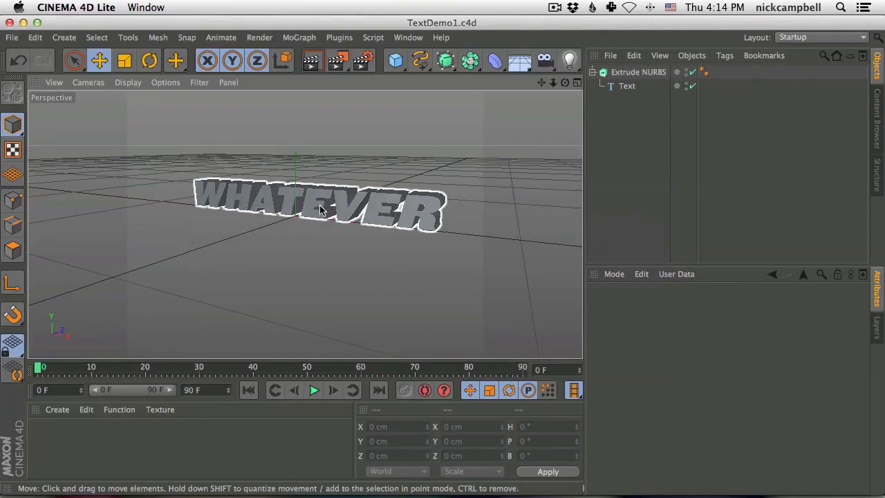
left_click_drag(320, 210, 357, 207)
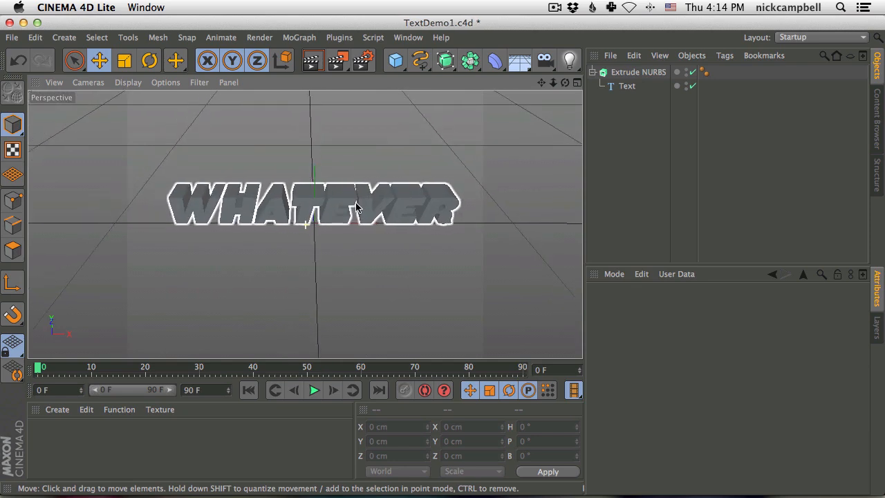
key("super+s")
key("super+Tab")
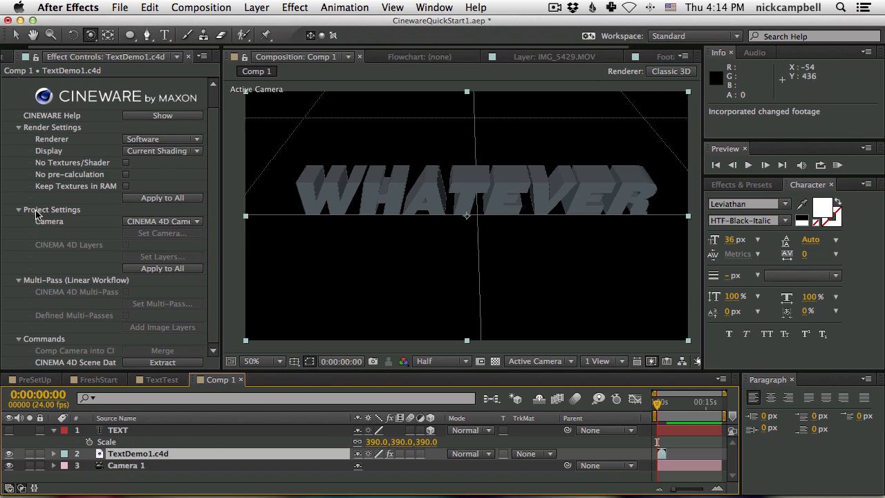
- Set the CINEWARE camera of the TextDemo1.c4d layer to Comp Camera and select the Camera 1 layer
left_click(163, 223)
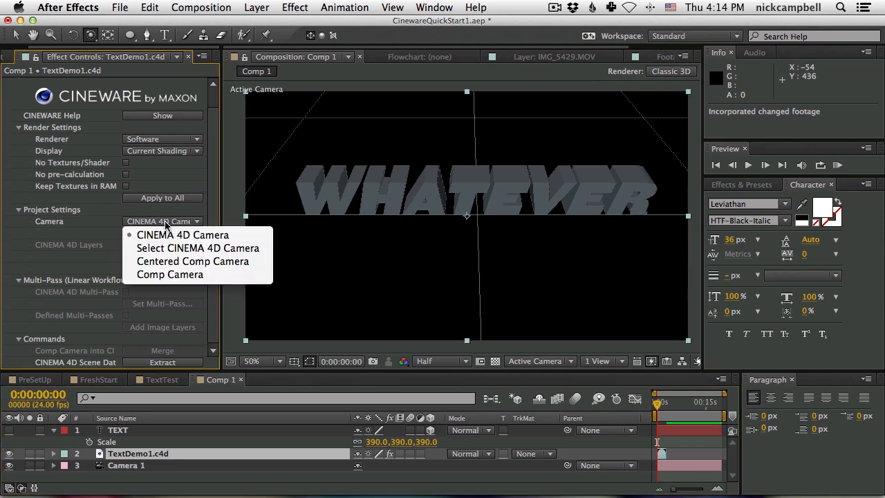
left_click(209, 277)
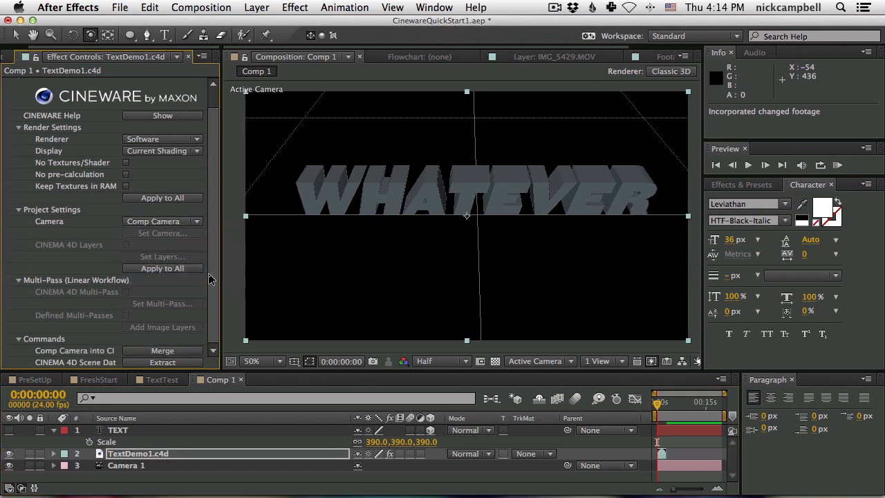
left_click(146, 466)
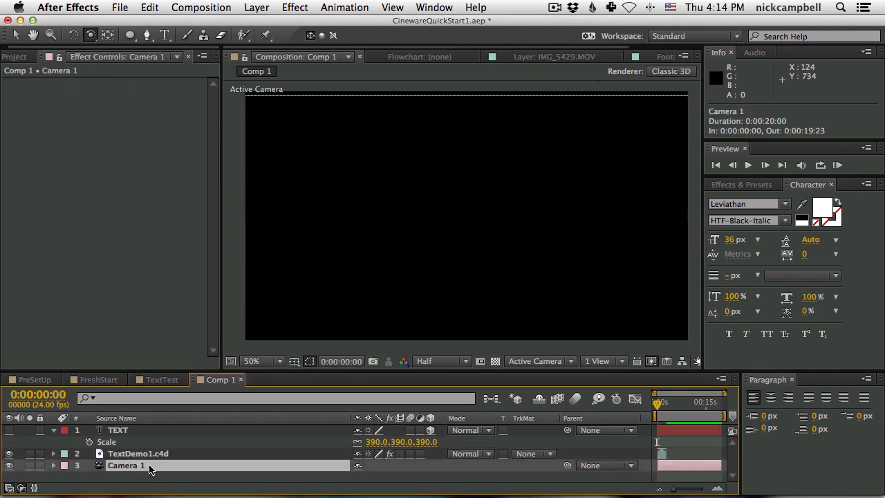
- Show the TEXT layer again and set its scale to 0%
left_click(9, 430)
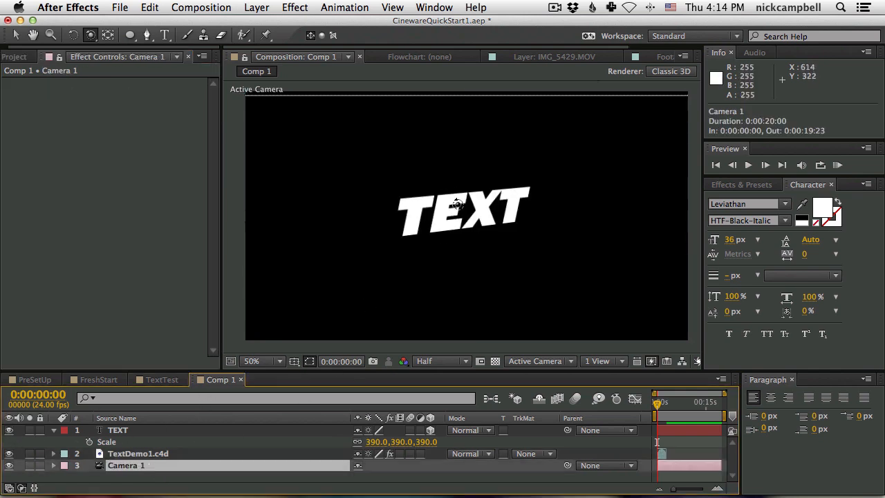
left_click(277, 430)
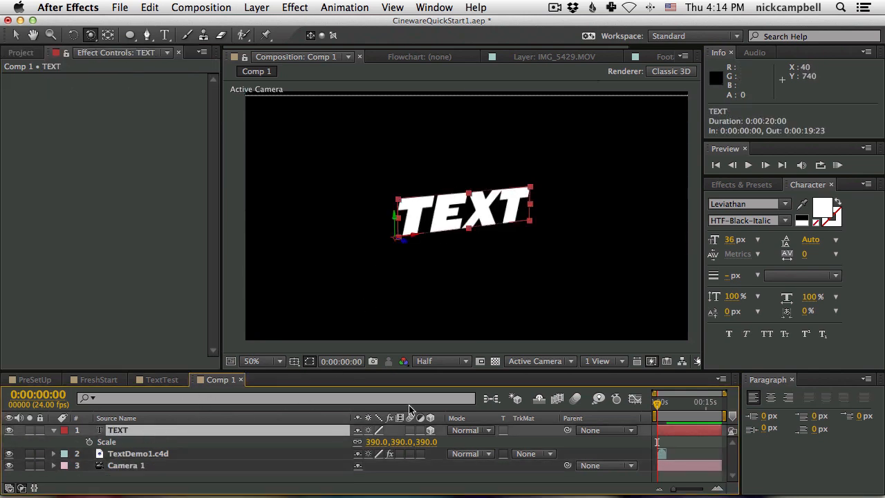
left_click(378, 441)
type("0")
key("Tab")
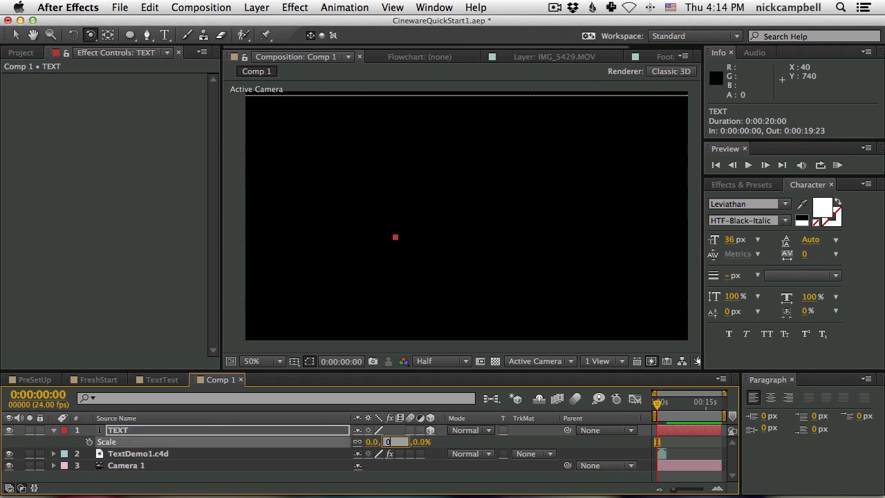
type("cc")
key("Return")
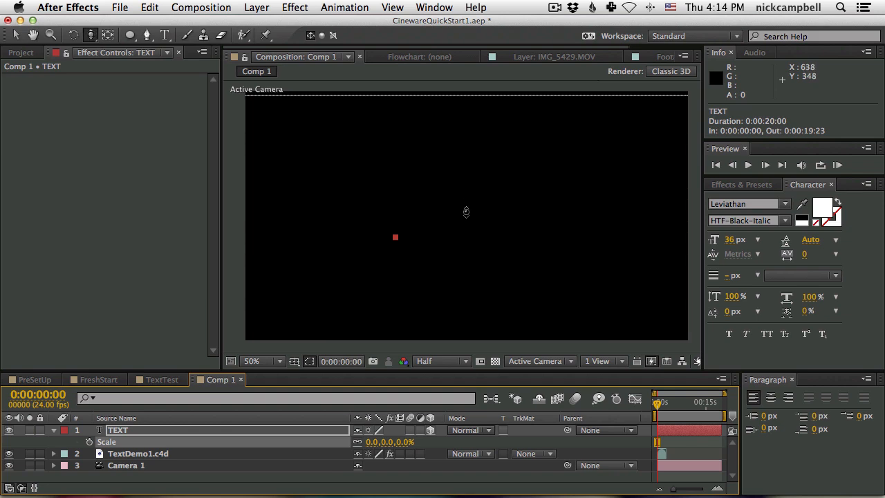
- Hide the TEXT layer and move Camera 1 to about 1676, 144, -1973 to frame WHATEVER from a low angle
left_click_drag(466, 211, 434, 231)
left_click_drag(376, 263, 472, 168)
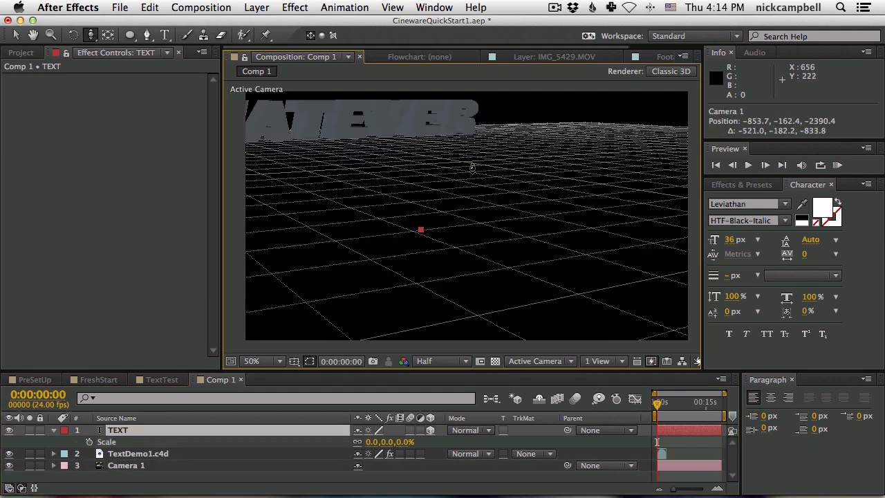
key("c")
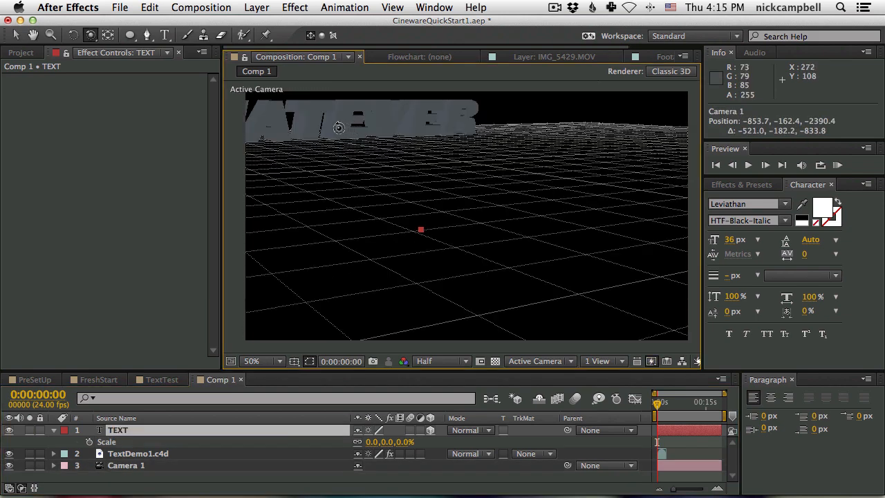
left_click_drag(517, 213, 498, 208)
left_click(10, 431)
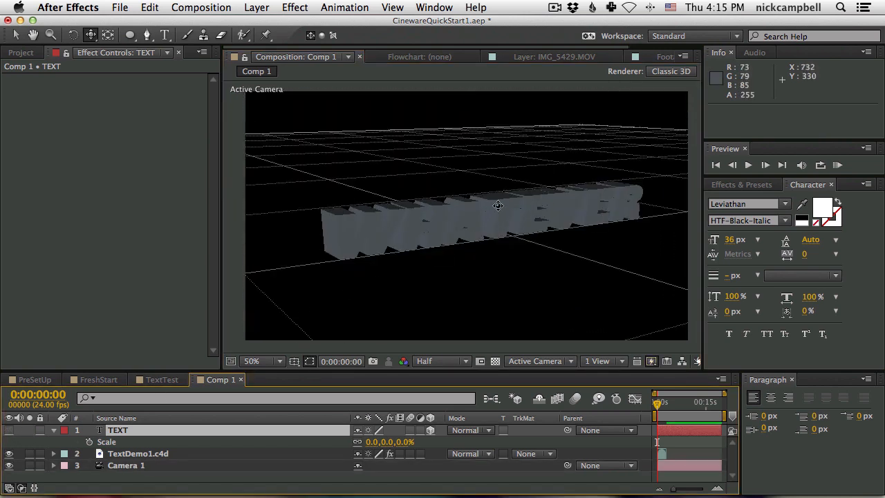
left_click_drag(459, 273, 427, 186)
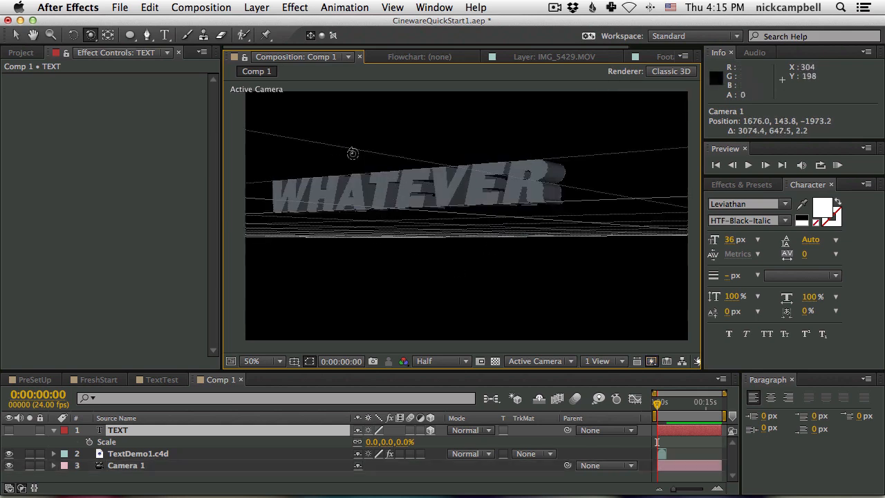
- Set the CINEWARE renderer of the TextDemo1.c4d layer to Standard (Final)
left_click(20, 53)
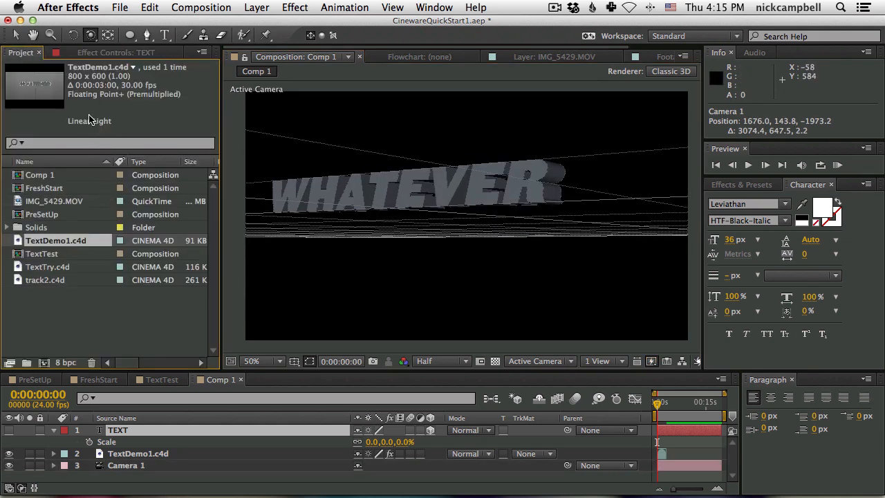
left_click(161, 453)
left_click(136, 58)
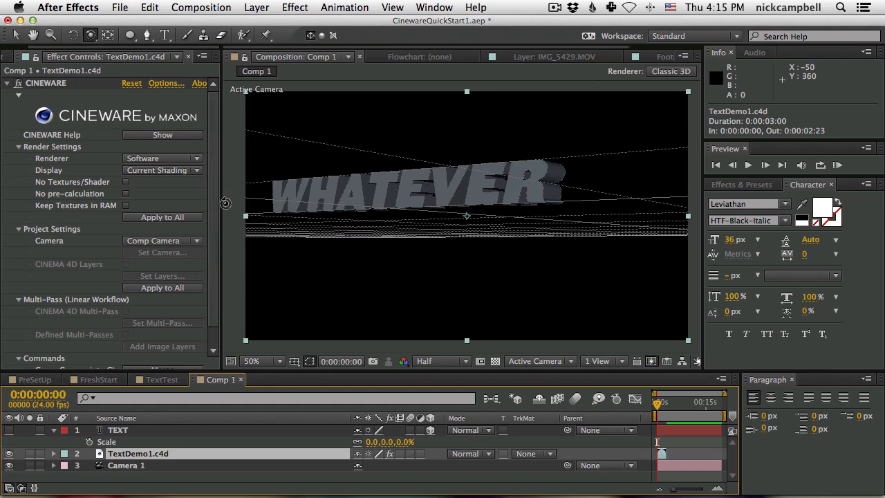
left_click(184, 161)
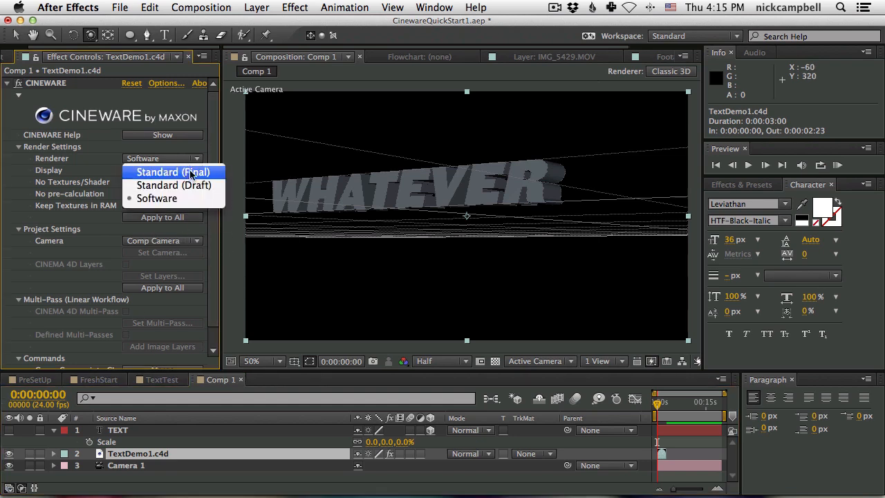
left_click(188, 172)
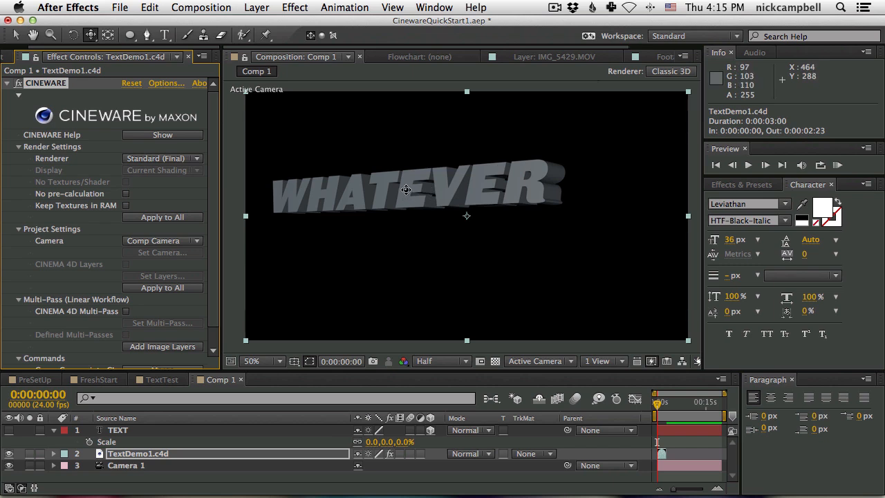
- Move Camera 1 to about 1494, 55, -2099 so the WHATEVER text sits in the middle of the frame
left_click_drag(406, 189, 470, 218)
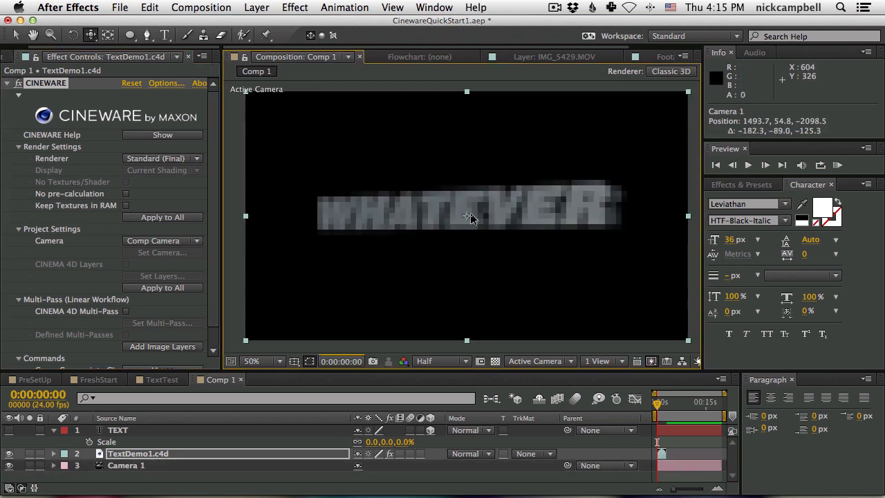
- Switch to CINEMA 4D Lite, create a new material and apply it to the extruded WHATEVER text
key("super+Tab")
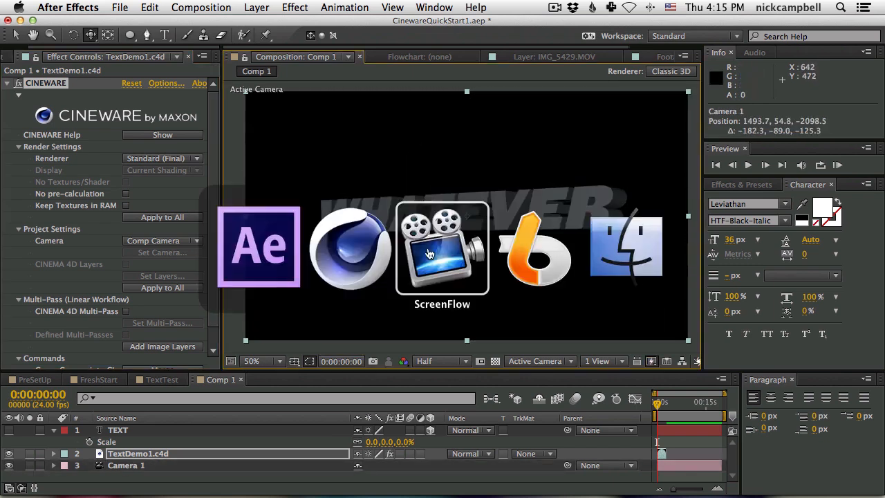
left_click(347, 257)
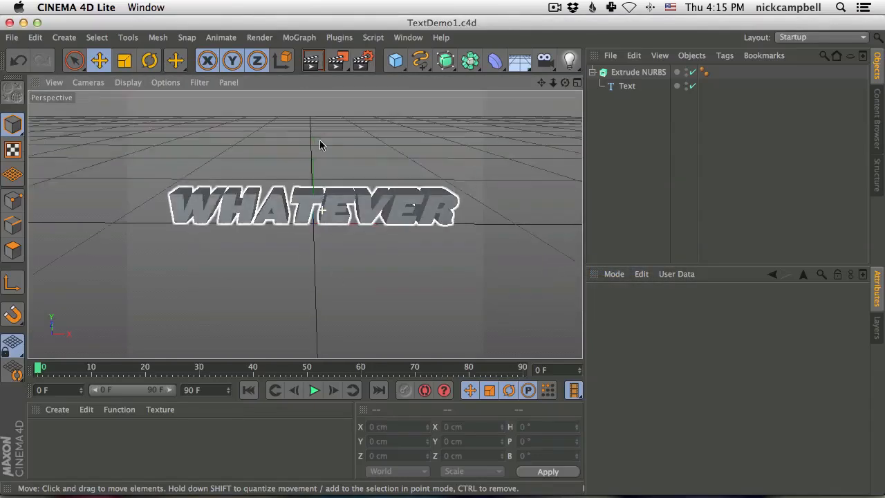
left_click_drag(319, 140, 324, 142)
scroll(325, 195, "up", 2)
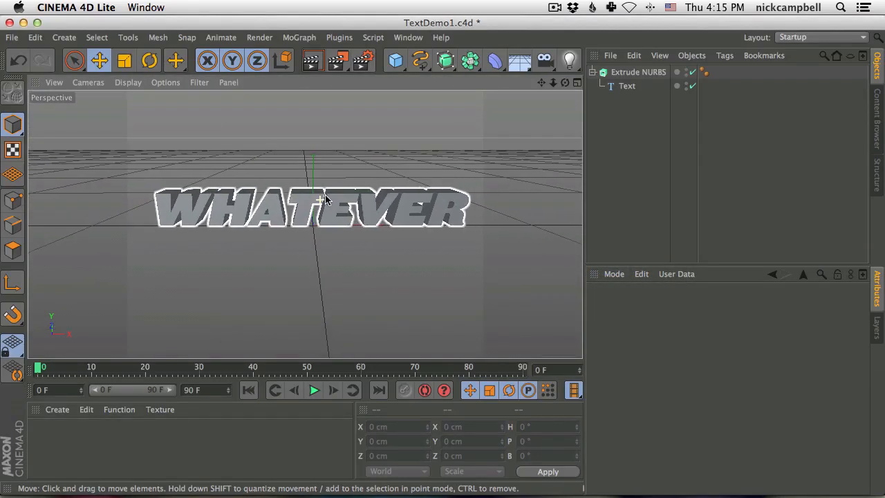
left_click(55, 411)
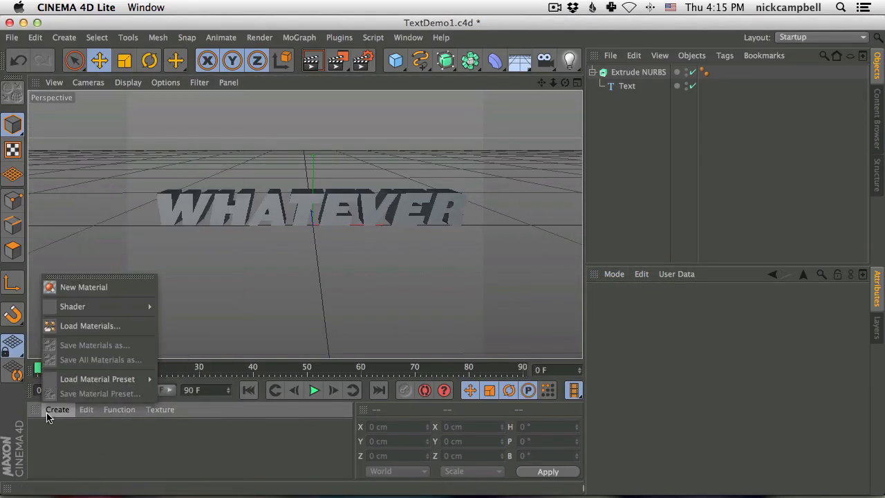
left_click(67, 289)
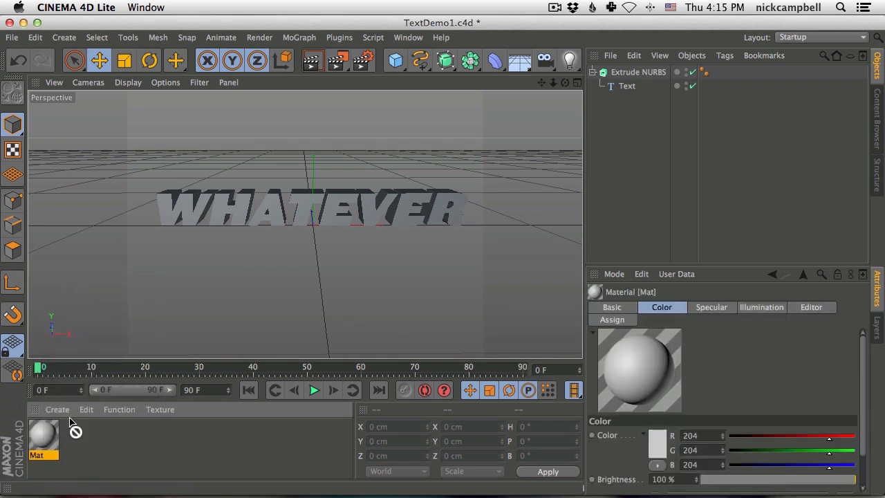
left_click_drag(45, 436, 200, 217)
- Set the color of the Mat material to pure white, RGB 255, 255, 255
double_click(42, 438)
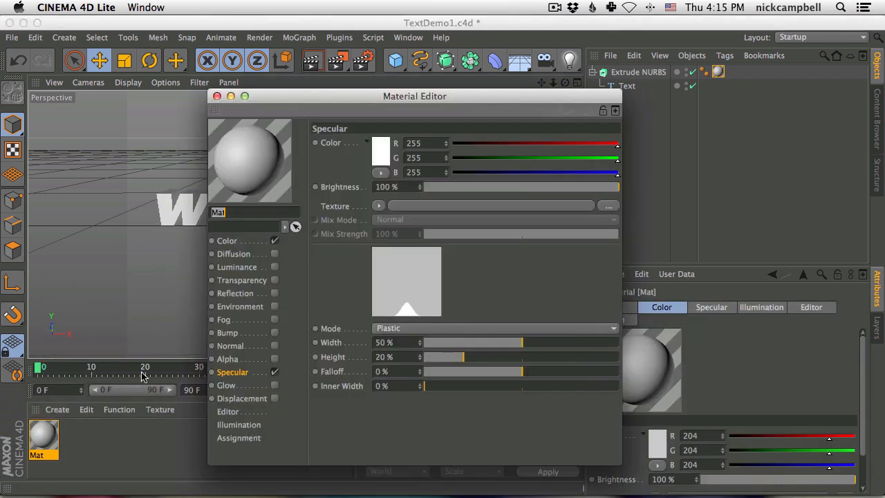
left_click_drag(267, 100, 495, 74)
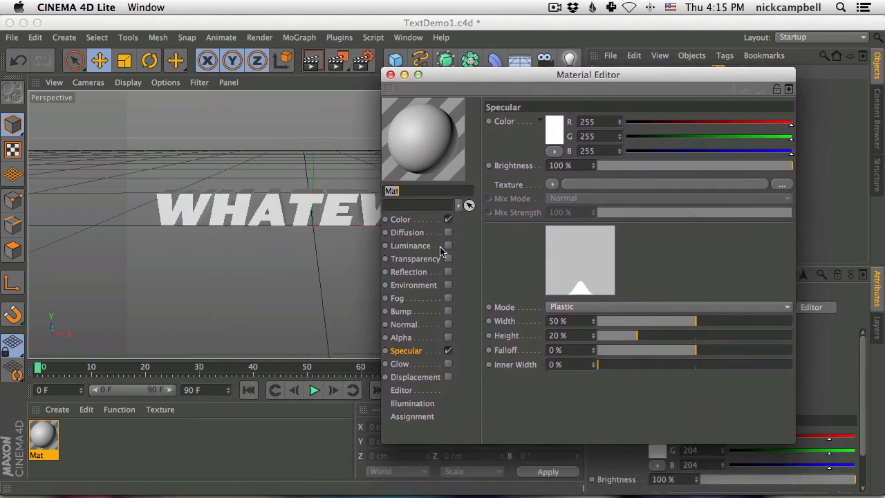
left_click(428, 219)
left_click_drag(764, 151, 795, 124)
left_click_drag(472, 74, 460, 63)
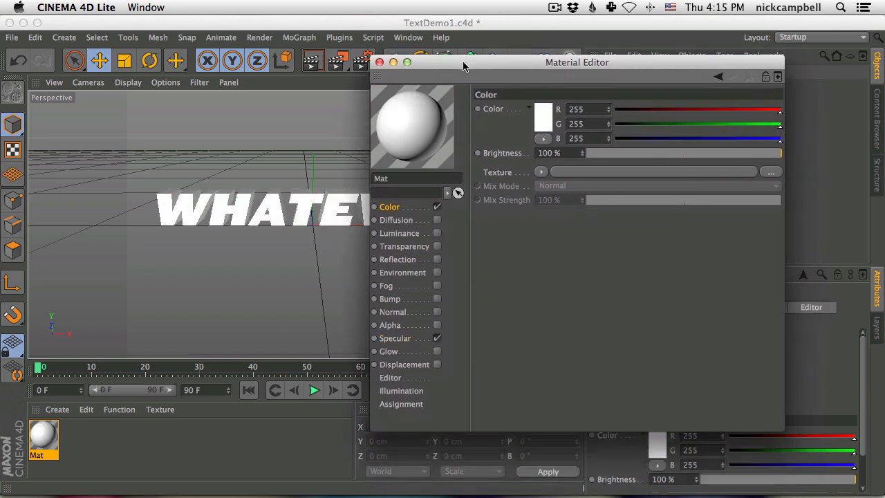
- Set the Mat material's specular width to 27%, height to 55% and inner width to 48%, and close the Material Editor
left_click(454, 342)
mouse_move(639, 325)
left_mouse_down()
mouse_move(691, 323)
mouse_move(637, 309)
left_mouse_up()
left_click_drag(622, 354, 681, 354)
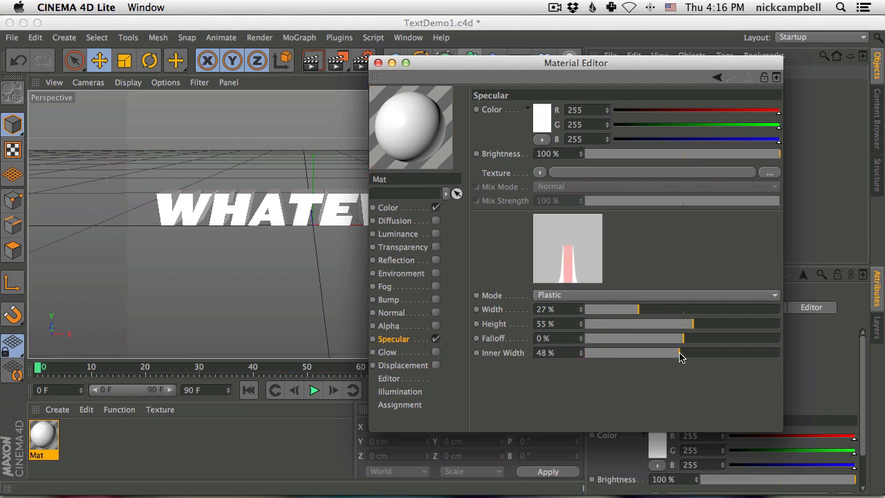
left_click(379, 63)
- Add a light with ambient illumination, 59% intensity and a pale blue color of RGB 221, 239, 255
left_click_drag(568, 61, 613, 80)
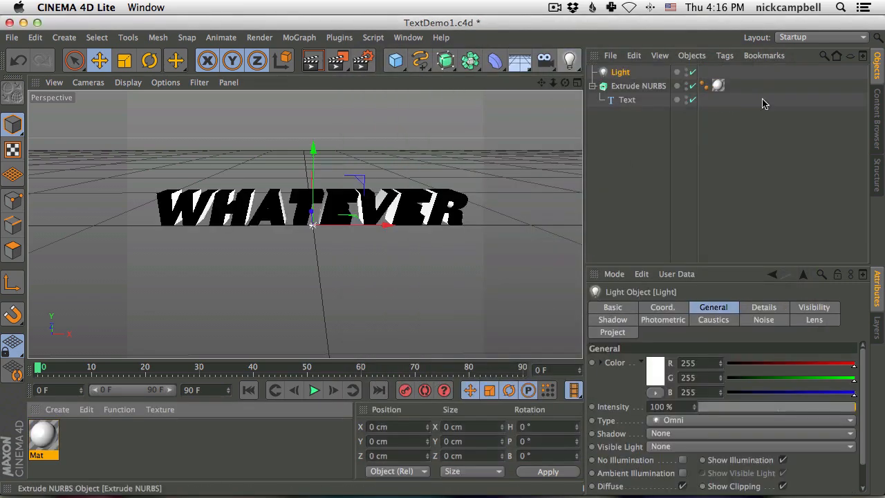
left_click(682, 474)
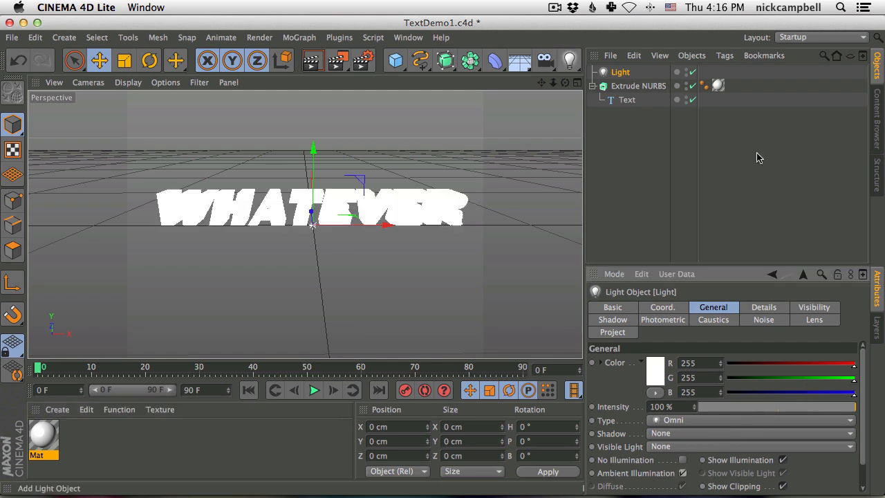
left_click_drag(823, 408, 792, 409)
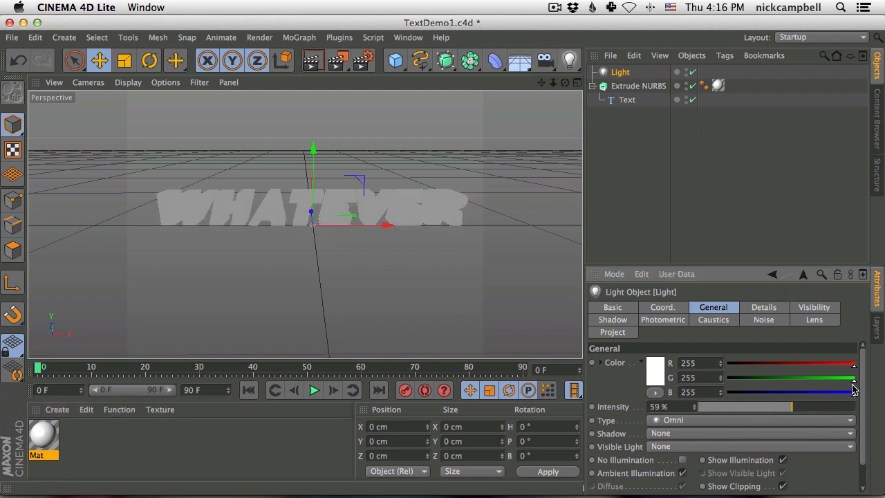
left_click_drag(849, 378, 845, 378)
left_click_drag(844, 363, 834, 367)
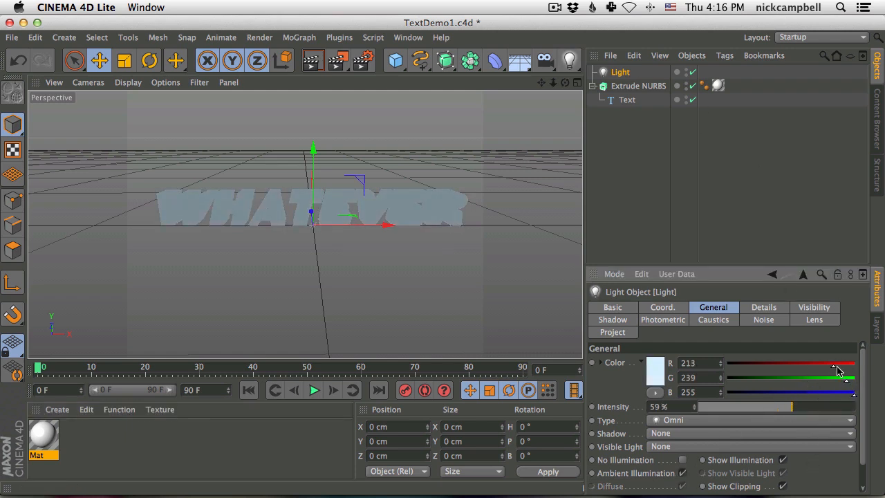
- Add a second omni light and move it to about X 715, Y 320, Z -88 cm, above and in front of the text
left_click(560, 73)
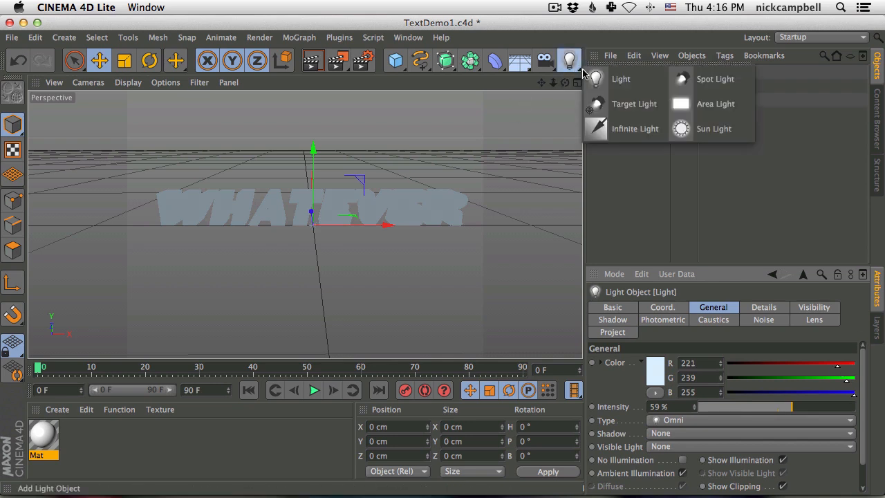
left_click(619, 78)
left_click_drag(314, 147, 318, 77)
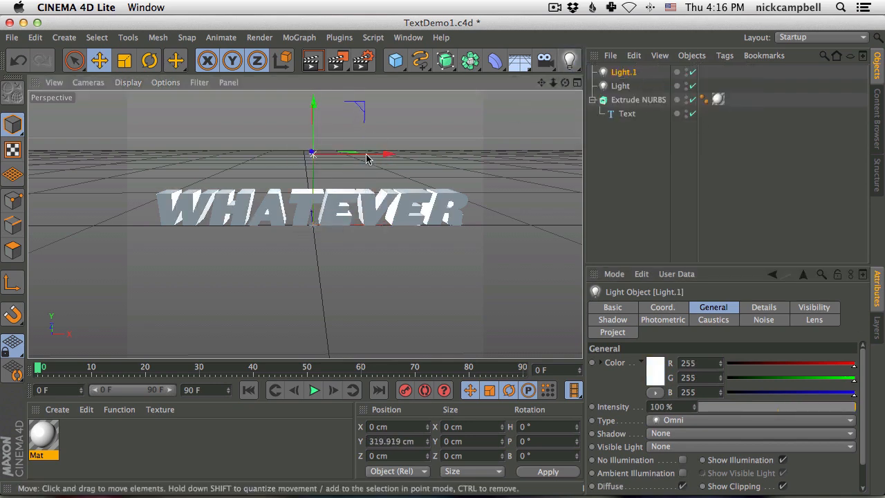
left_click_drag(369, 155, 526, 163)
left_click_drag(450, 152, 485, 165)
- Give the second light a warm color of RGB 255, 238, 206 and Shadow Maps (Soft) shadows, and preview the render in the viewport
left_click_drag(849, 377, 847, 375)
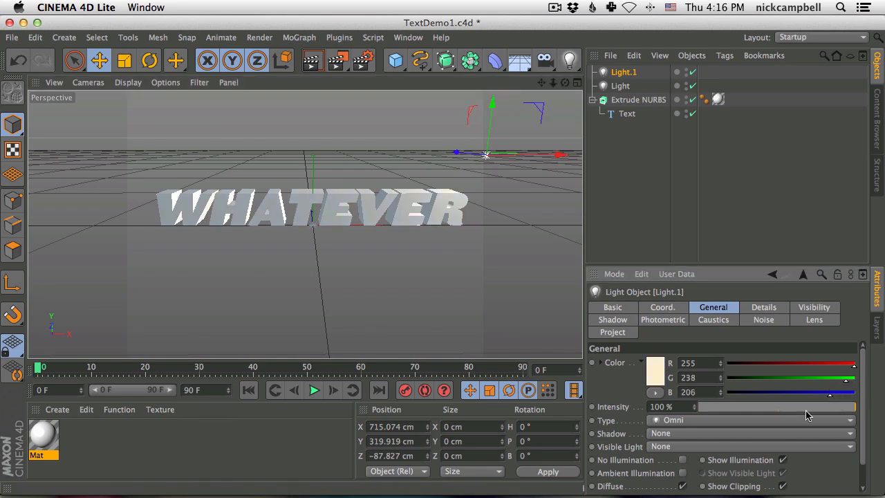
left_click(714, 425)
left_click(665, 439)
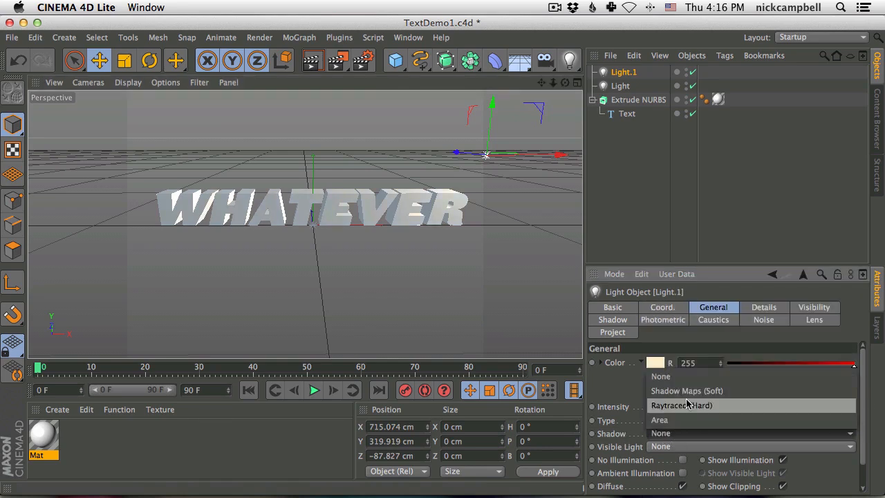
left_click(687, 391)
left_click(313, 60)
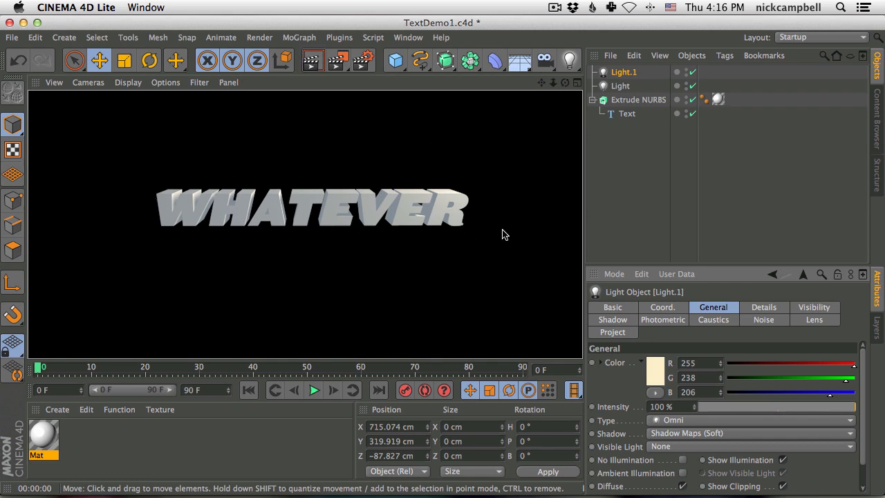
- Set both the start and end caps of the Extrude NURBS to Fillet Cap and inspect the beveled edges up close
left_click(631, 101)
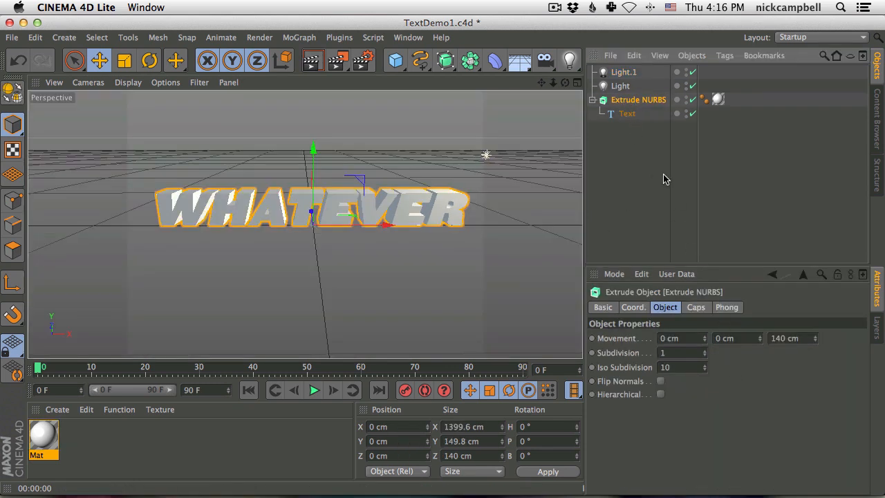
left_click(695, 307)
left_click(697, 338)
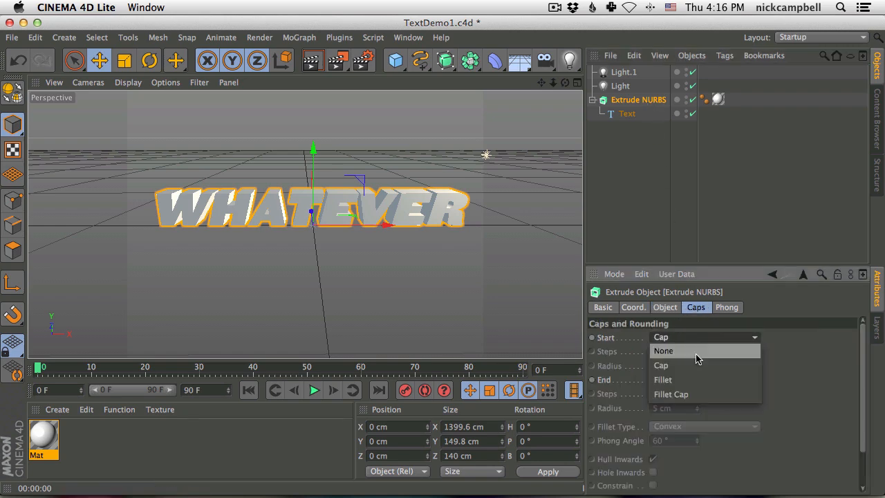
left_click(693, 394)
left_click(688, 380)
left_click(690, 436)
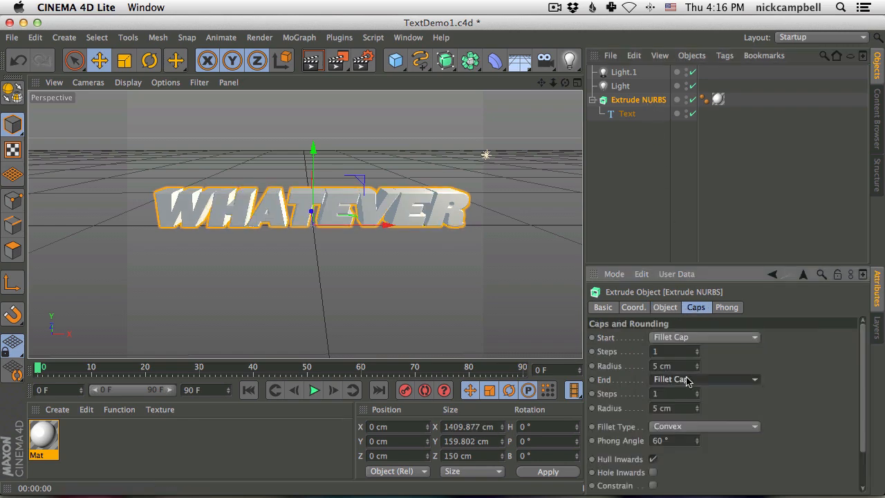
scroll(446, 161, "up", 6)
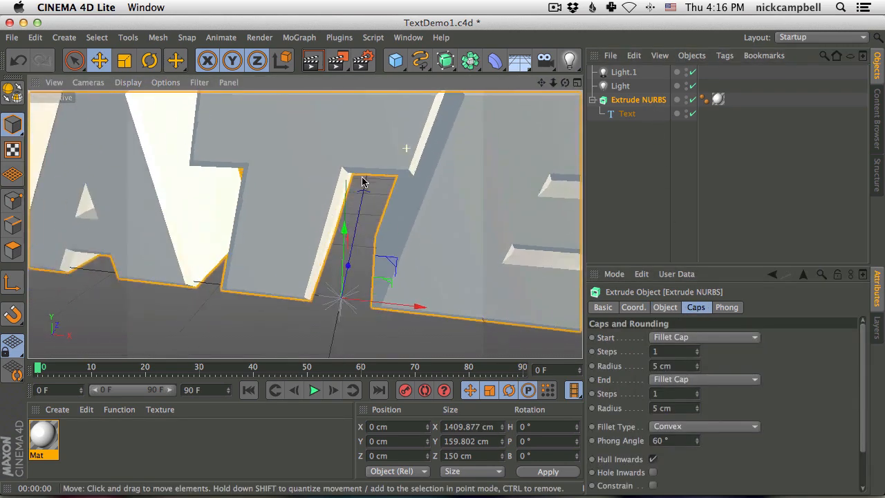
scroll(362, 181, "down", 8)
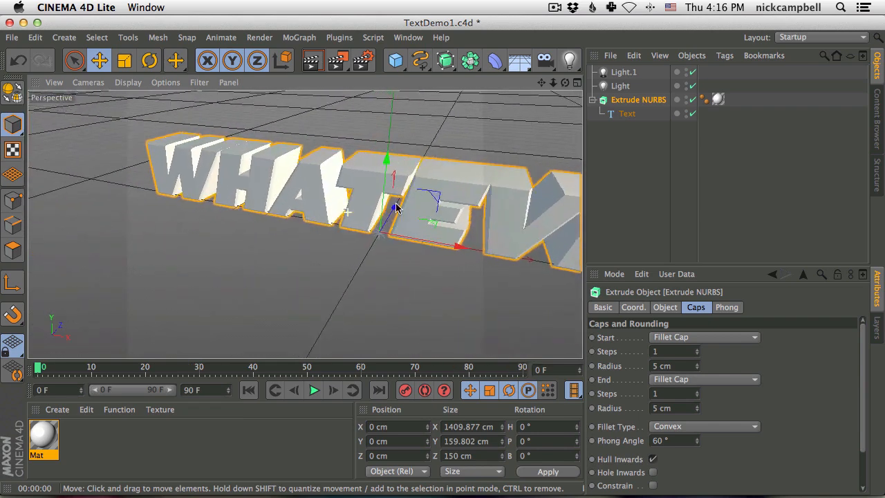
left_click_drag(396, 207, 419, 152)
scroll(386, 216, "down", 6)
left_click_drag(387, 216, 339, 216)
- Add the Ambient Occlusion effect to the render settings and preview the render in the viewport
left_click(365, 63)
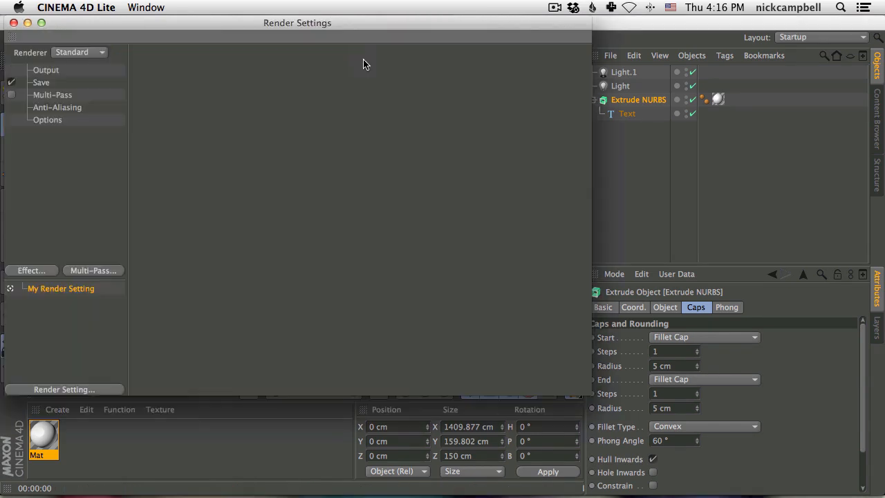
left_click(29, 270)
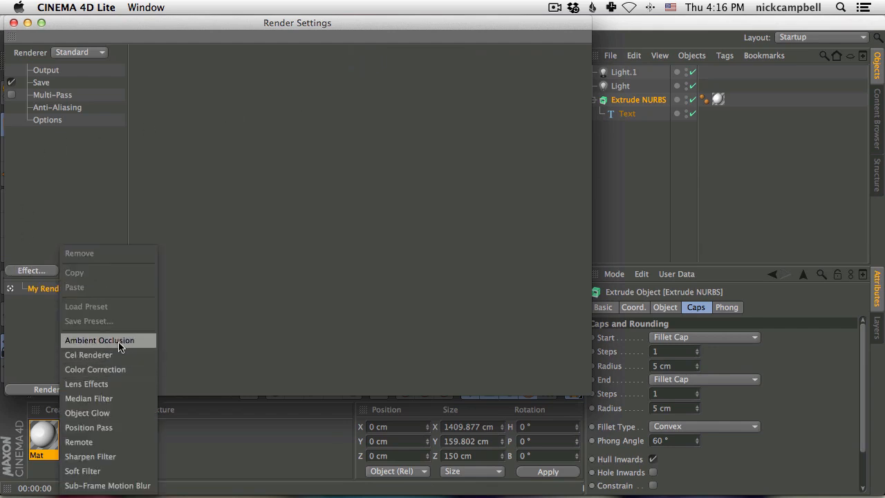
left_click(15, 25)
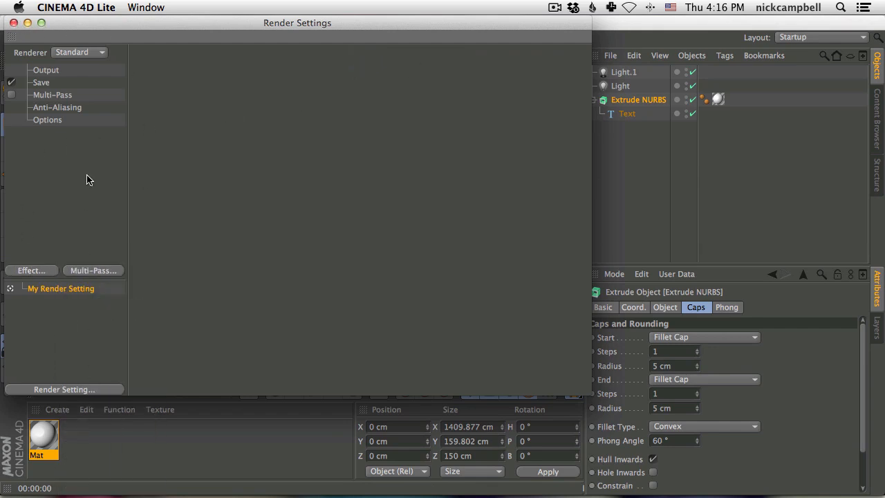
left_click(37, 272)
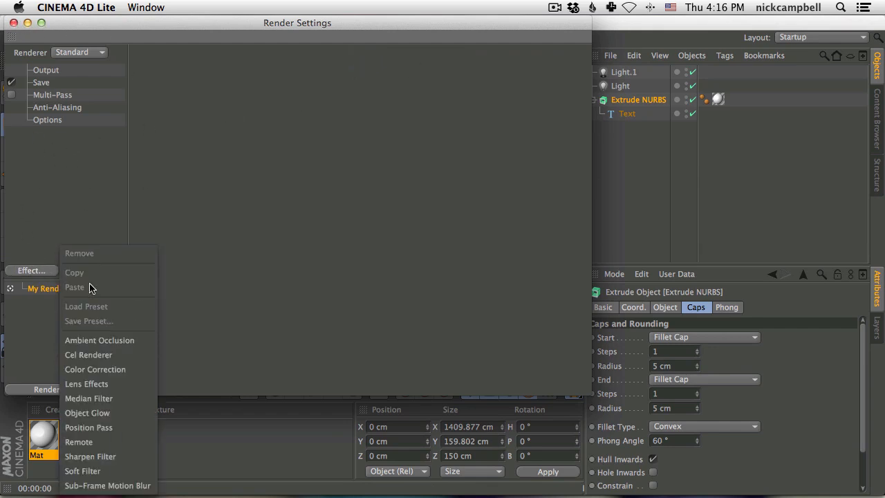
left_click(97, 338)
left_click(13, 25)
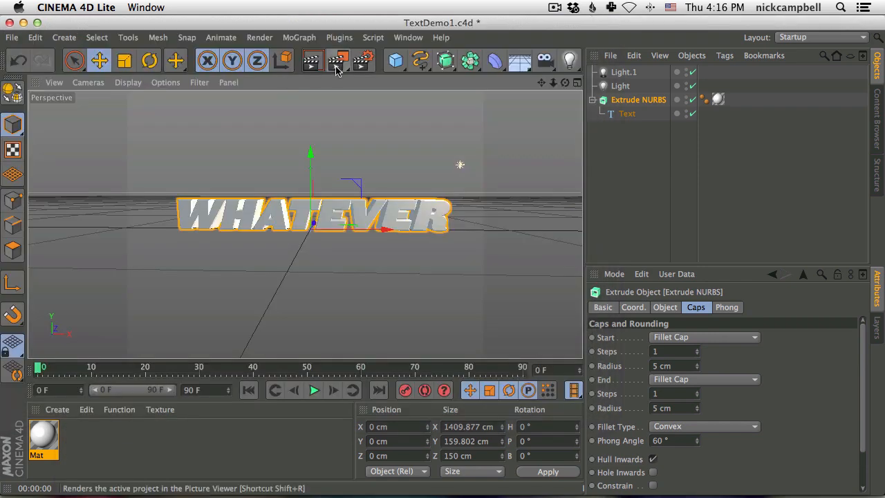
left_click(312, 60)
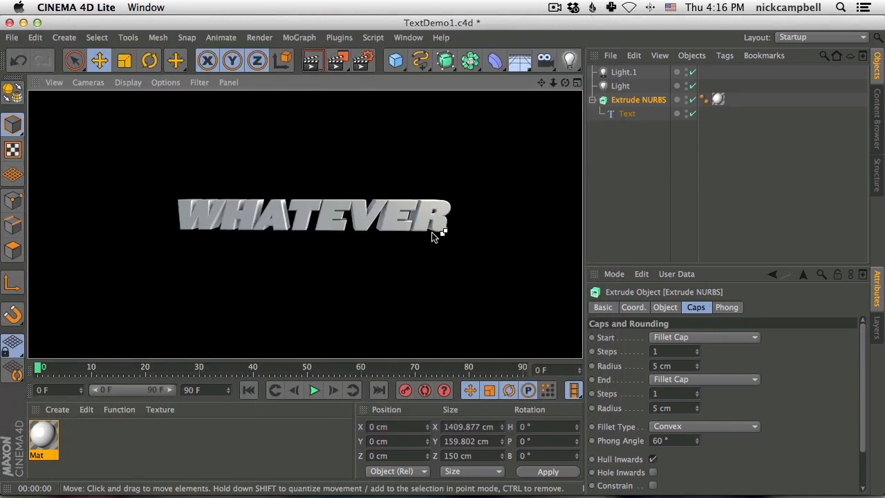
- Save TextDemo1.c4d, switch to After Effects and orbit Camera 1 to about 1316, -1074, -2000 to view the text from above
key("super+s")
key("super+Tab")
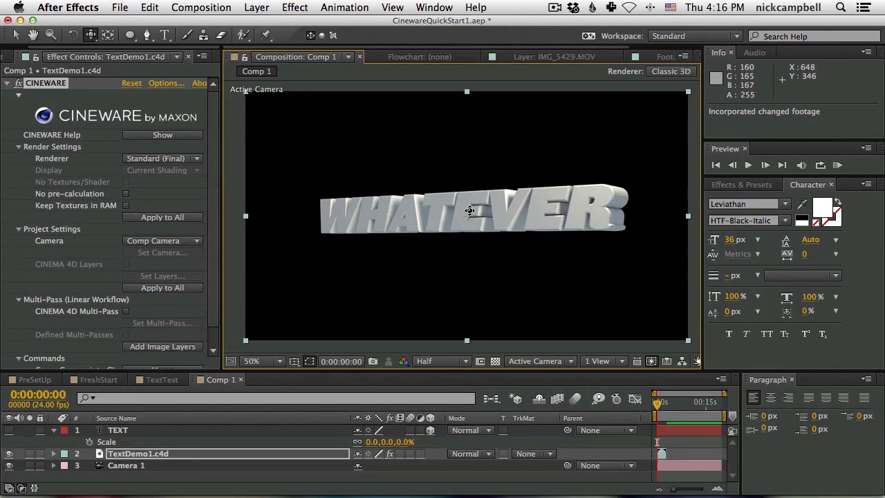
left_click_drag(466, 207, 465, 247)
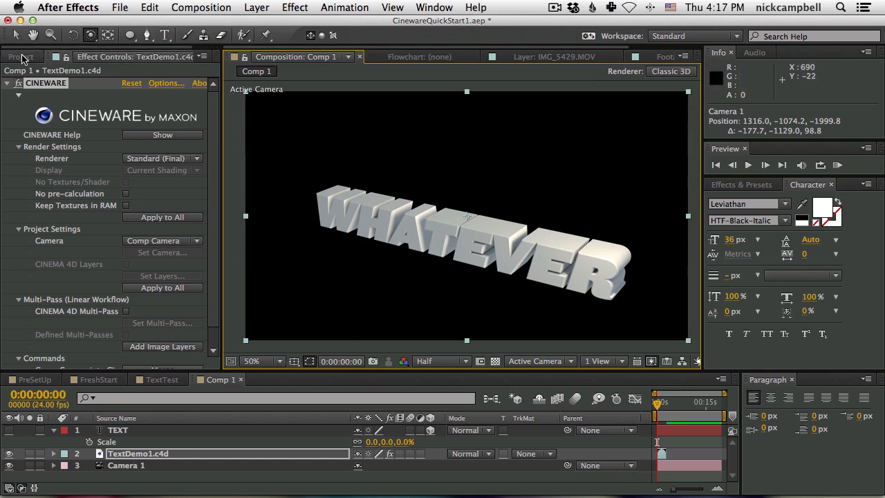
- Return to CINEMA 4D and wrap the Extrude NURBS in a MoGraph Fracture object
left_click(24, 56)
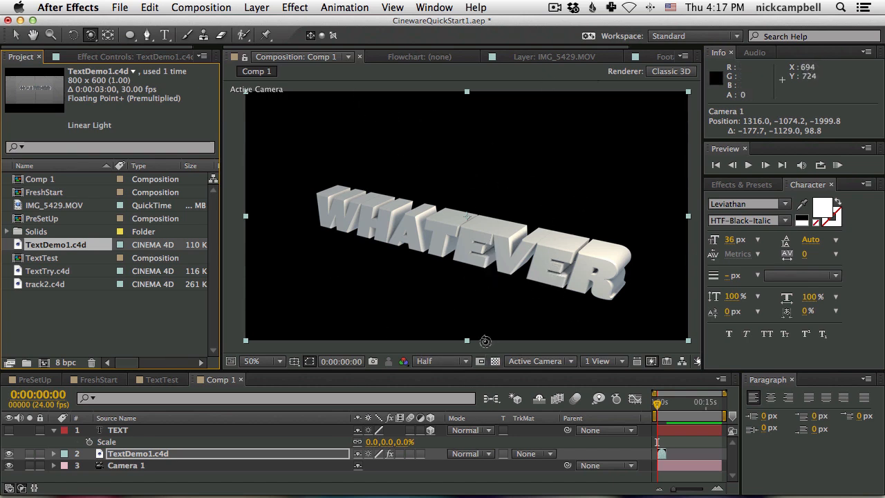
key("super+Tab")
key("super+Tab")
key("super+shift+Tab")
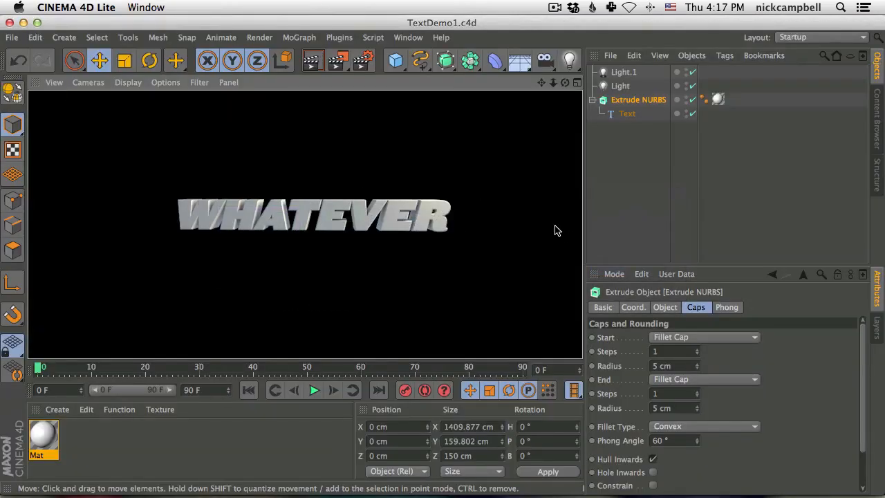
left_click(628, 100)
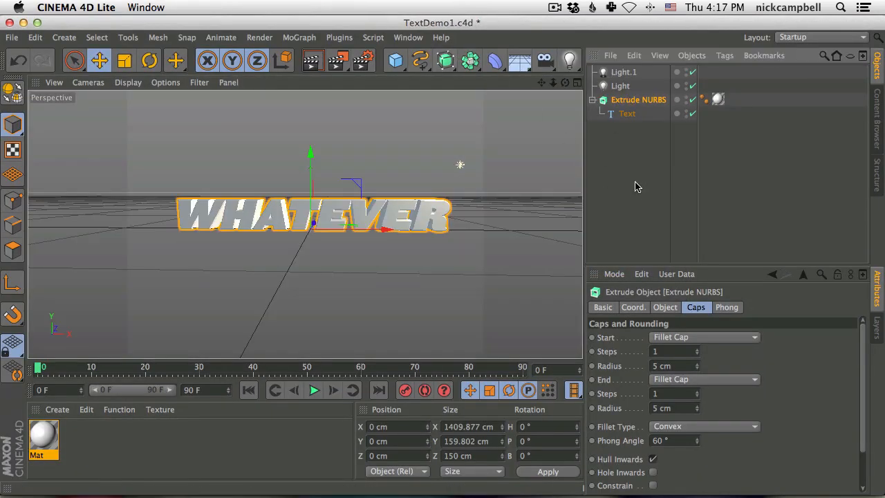
left_click(304, 40)
mouse_move(306, 60)
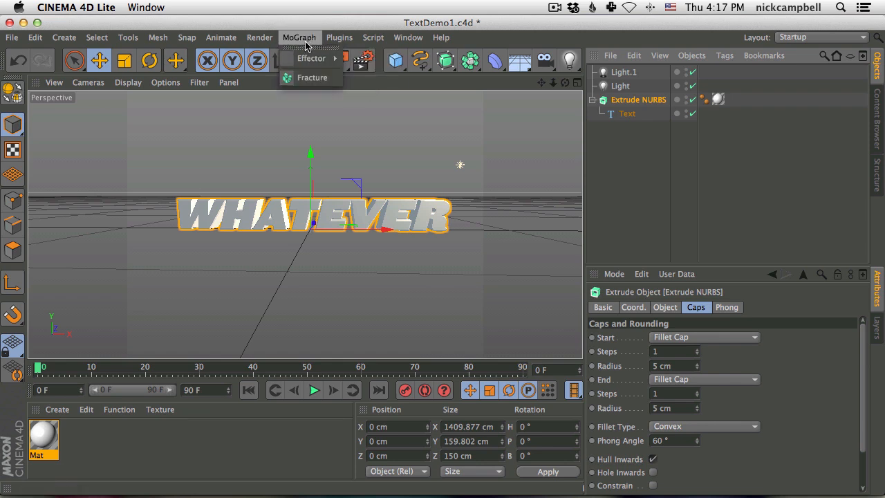
left_click(310, 78, "alt")
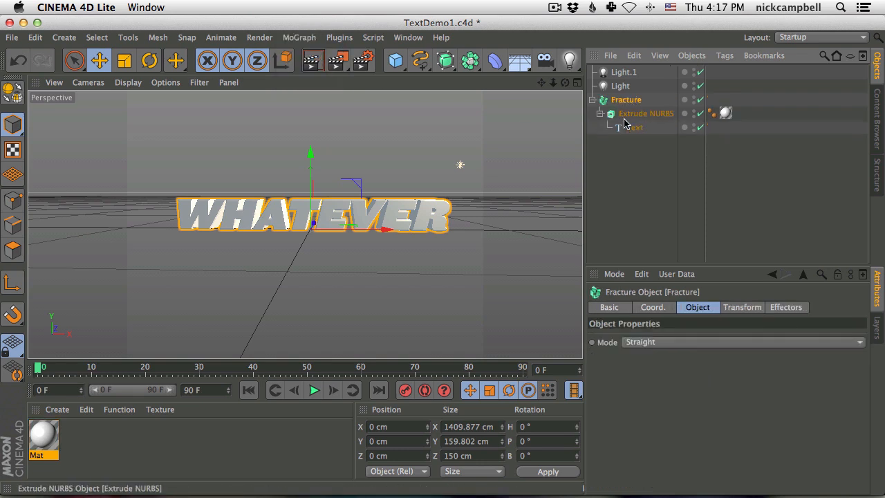
- Set the Fracture mode to Explode Segments & Connect and the Extrude NURBS Phong tag's angle to 30°
left_click(657, 343)
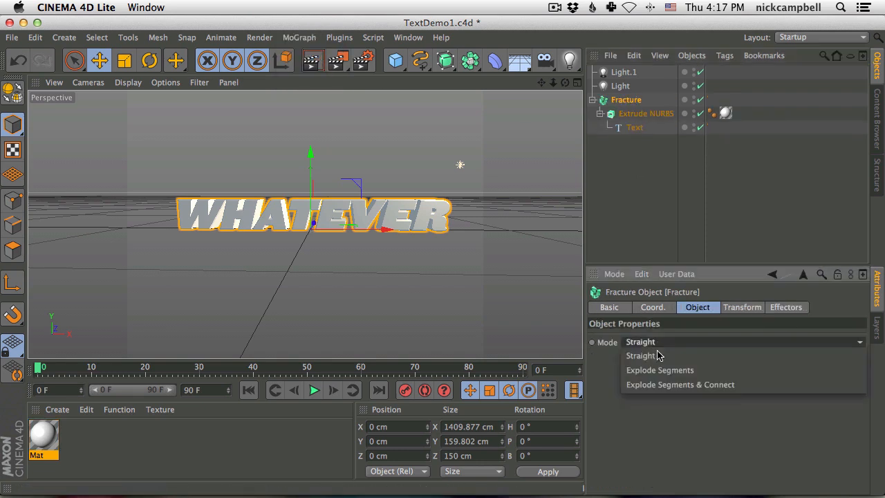
left_click(662, 384)
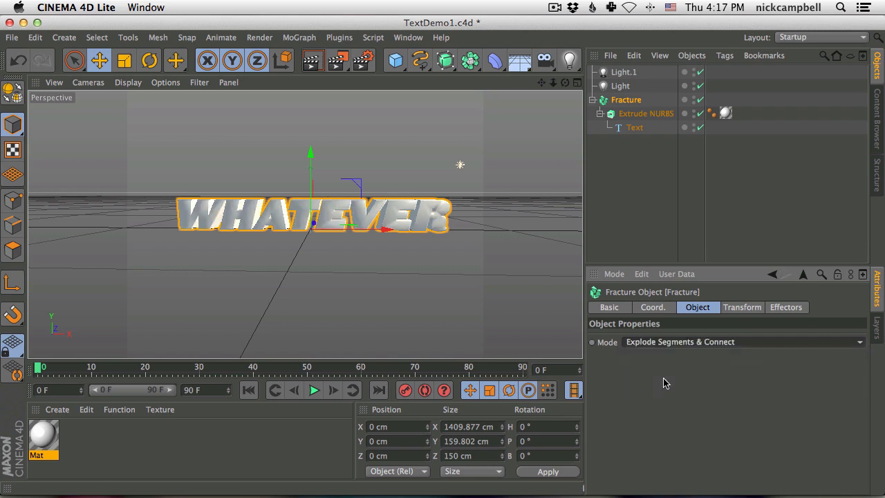
left_click(712, 113)
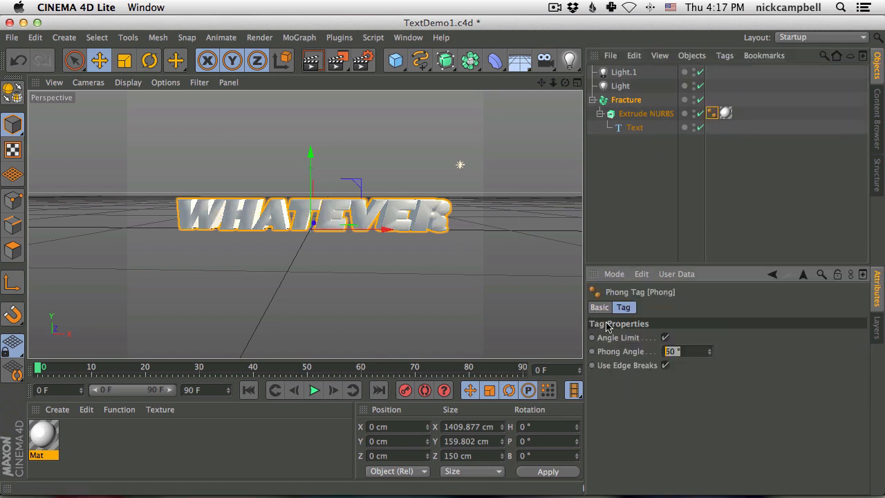
type("30")
key("Return")
scroll(287, 223, "up", 3)
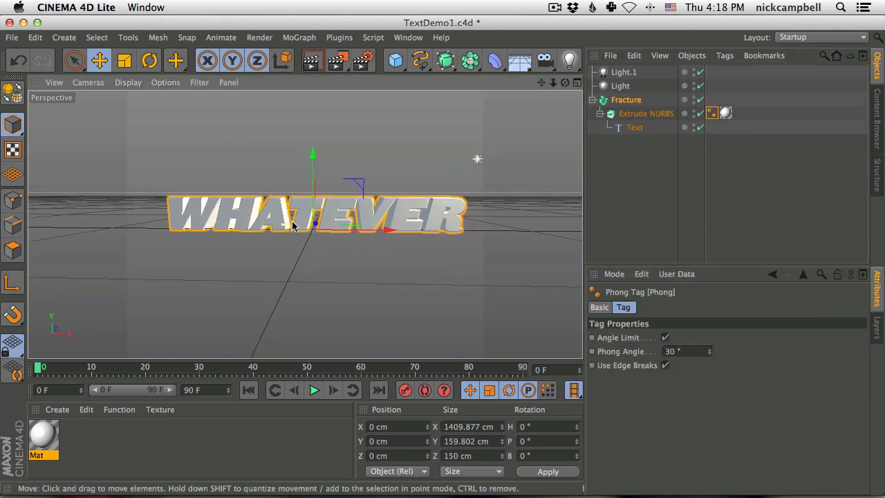
scroll(293, 223, "down", 1)
- Add a MoGraph Random effector to the Fracture object
left_click(625, 100)
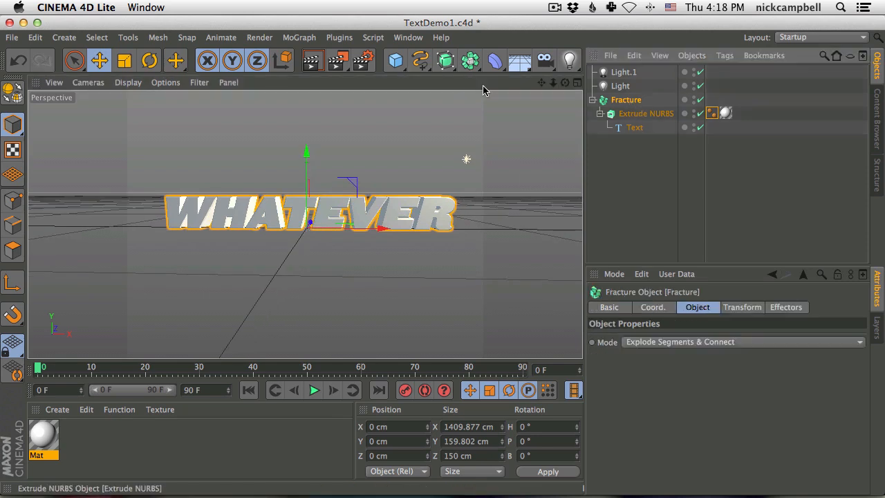
left_click(298, 38)
mouse_move(325, 59)
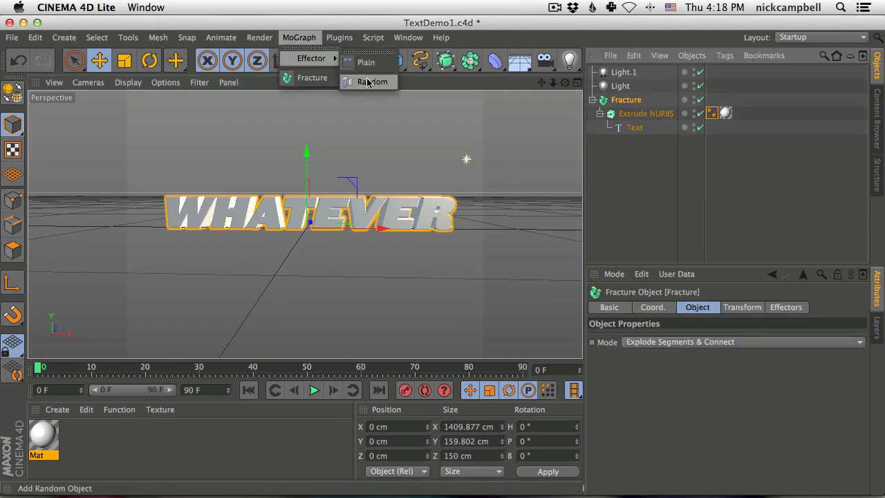
left_click(367, 83)
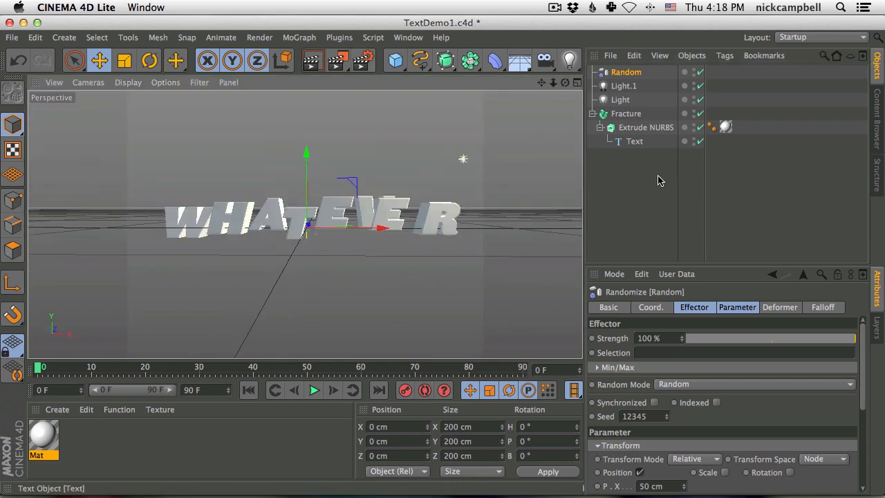
- Set the Random effector's position to X 0 cm and Y 127 cm, and enable rotation with H 38°, P 16° and B 17°
scroll(861, 387, "down", 3)
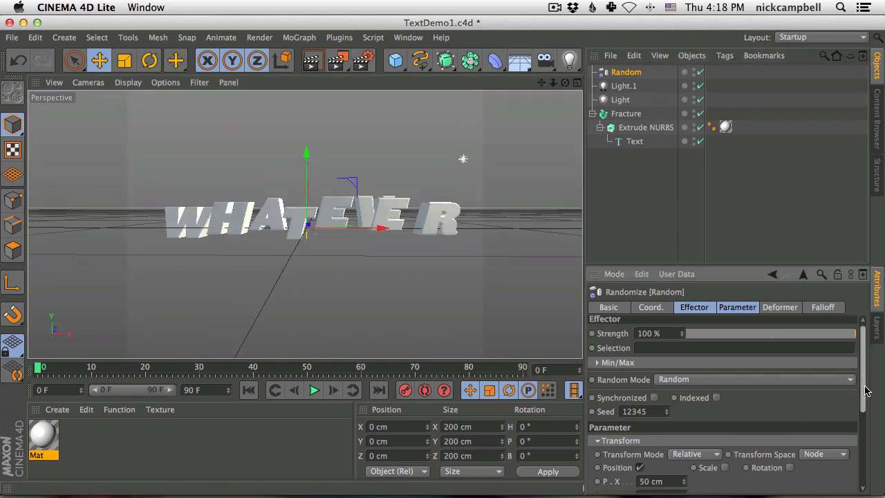
left_click(665, 385)
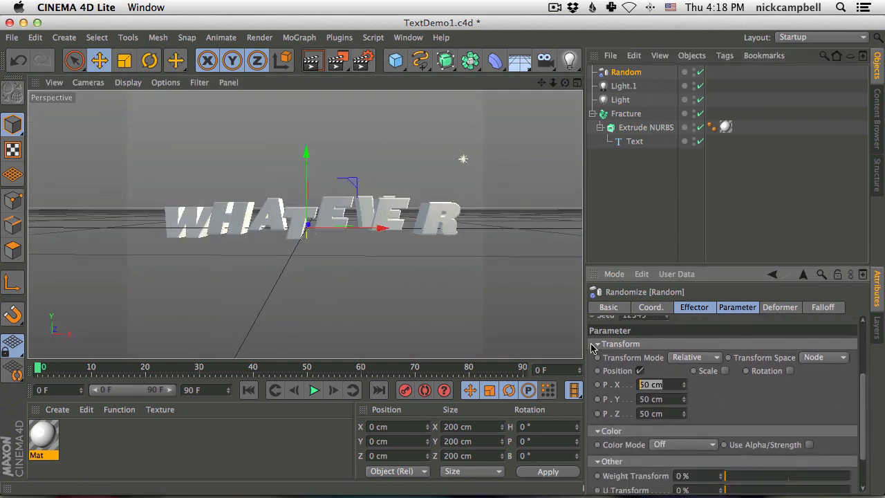
type("0")
key("Return")
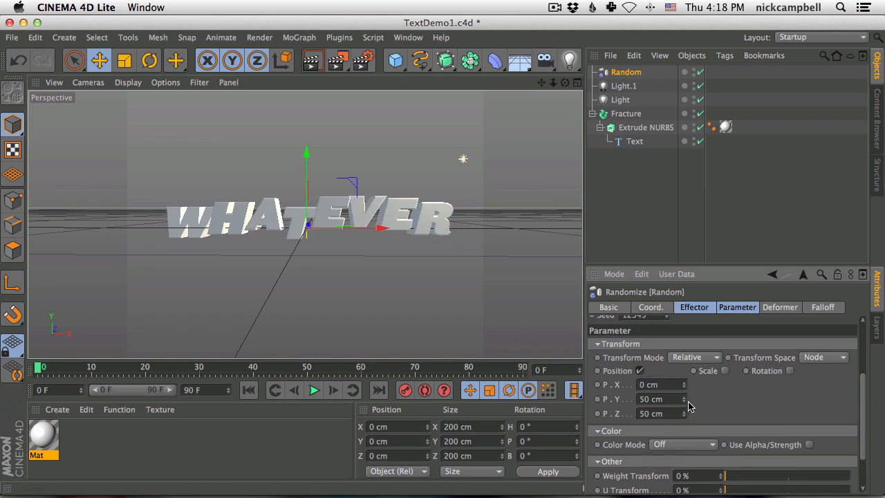
mouse_move(684, 400)
left_mouse_down()
mouse_move(688, 290)
mouse_move(681, 392)
left_mouse_up()
left_click(789, 371)
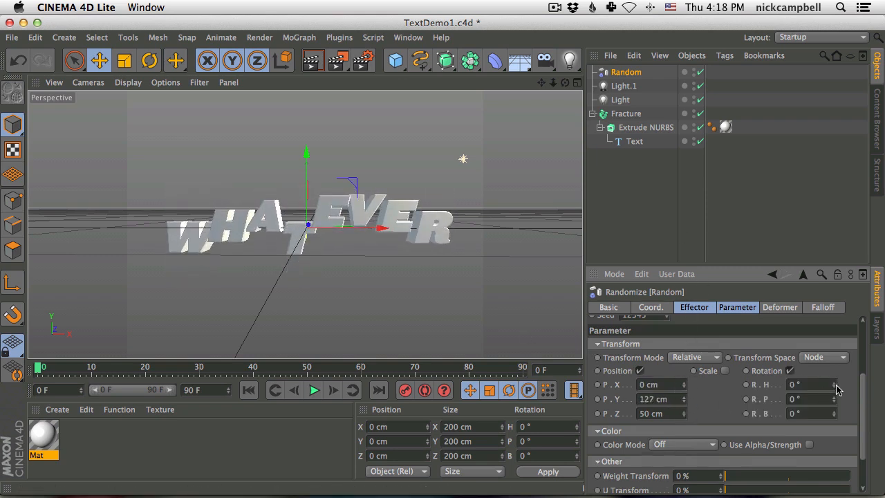
mouse_move(836, 390)
left_mouse_down()
mouse_move(838, 350)
mouse_move(837, 403)
left_mouse_up()
left_click_drag(92, 367, 0, 362)
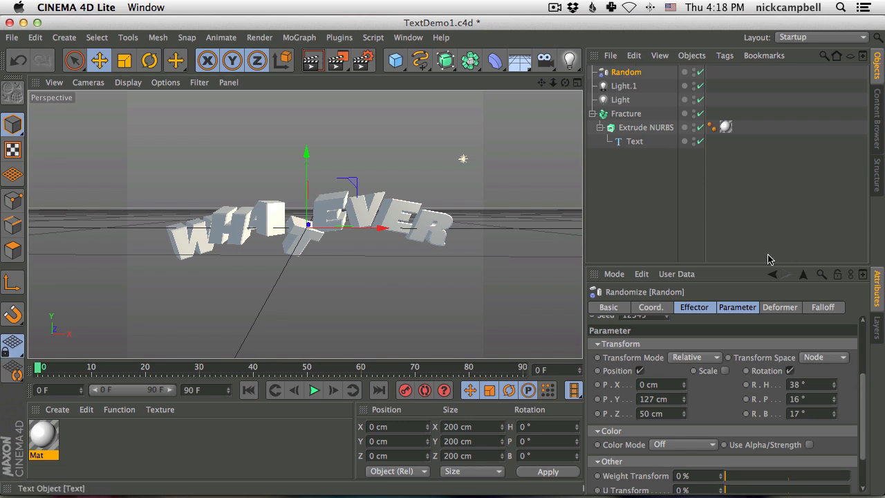
- Switch the Random effector's random mode to Noise with Indexed enabled, and play the animation to check the letter motion
left_click_drag(862, 388, 863, 350)
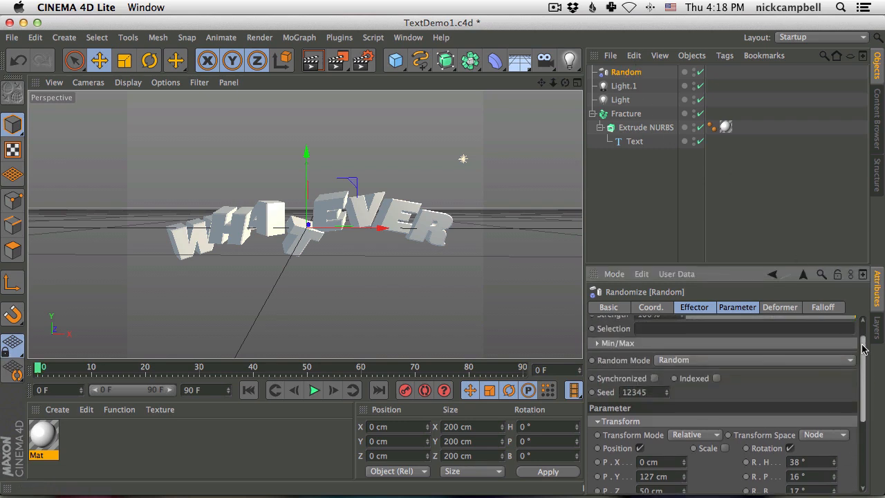
left_click(674, 360)
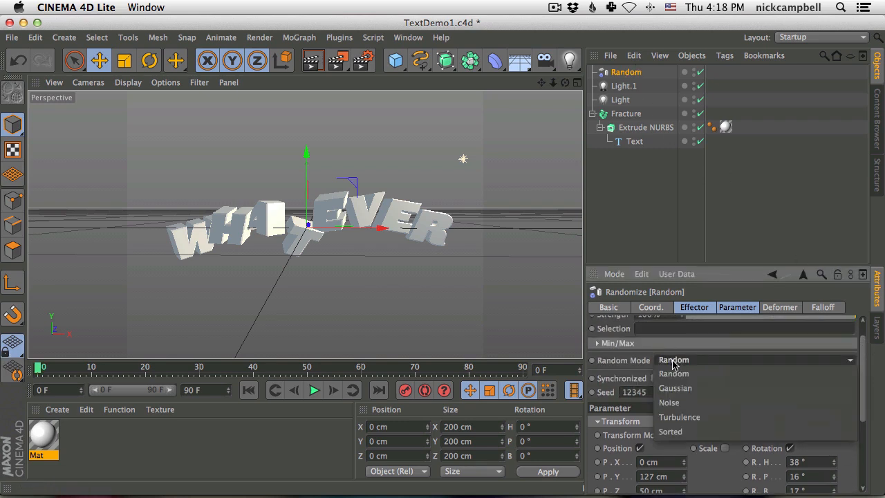
left_click(688, 402)
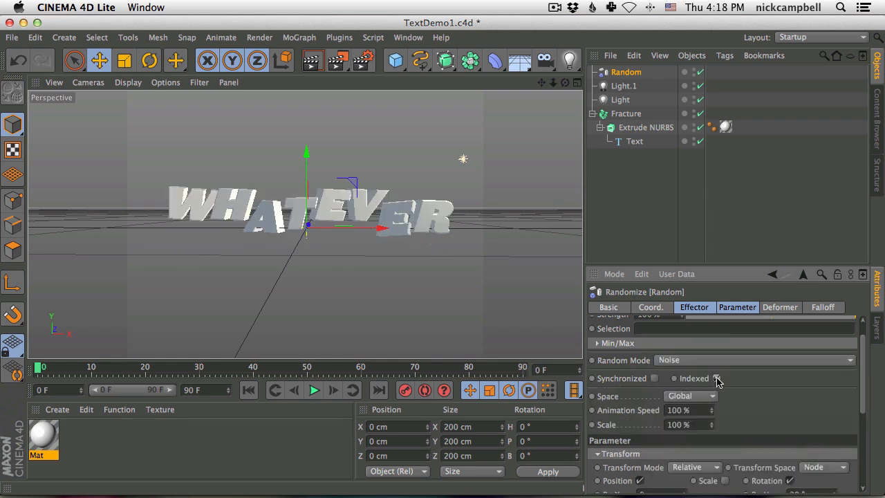
key("F8")
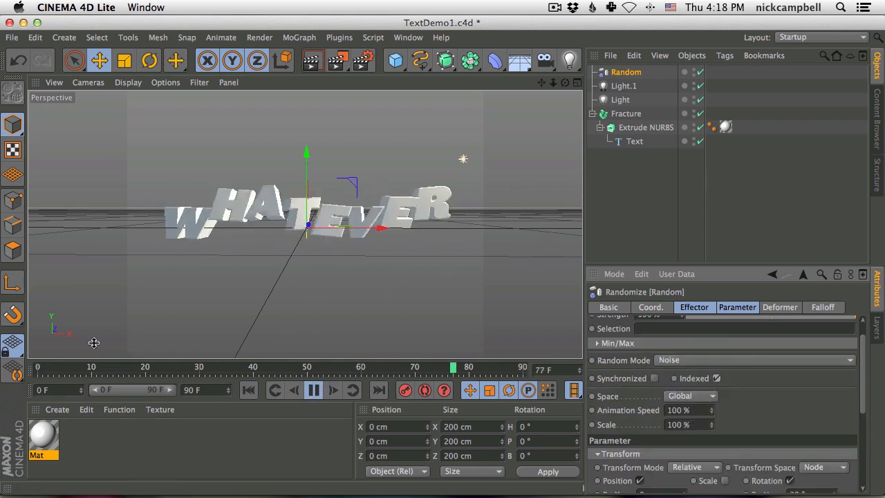
left_click(313, 390)
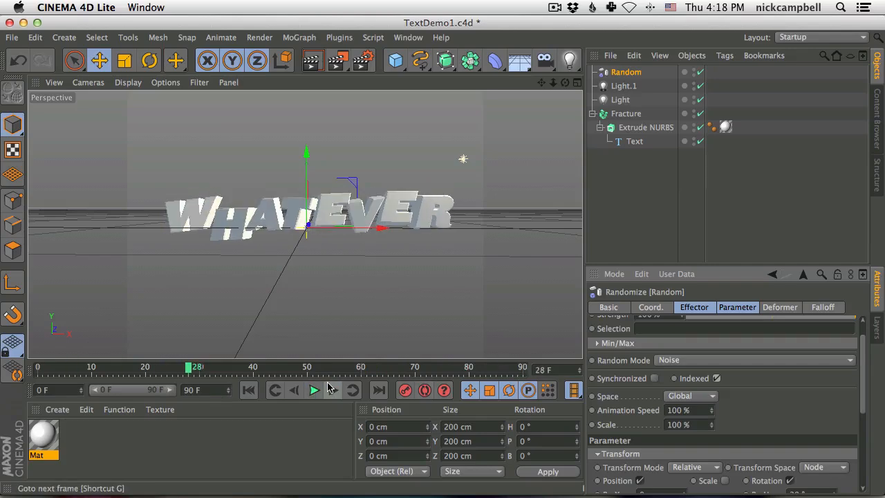
- Switch to After Effects, RAM-preview the animated text in Comp 1 and orbit Camera 1 to about -797, -494, -2455
key("super+Tab")
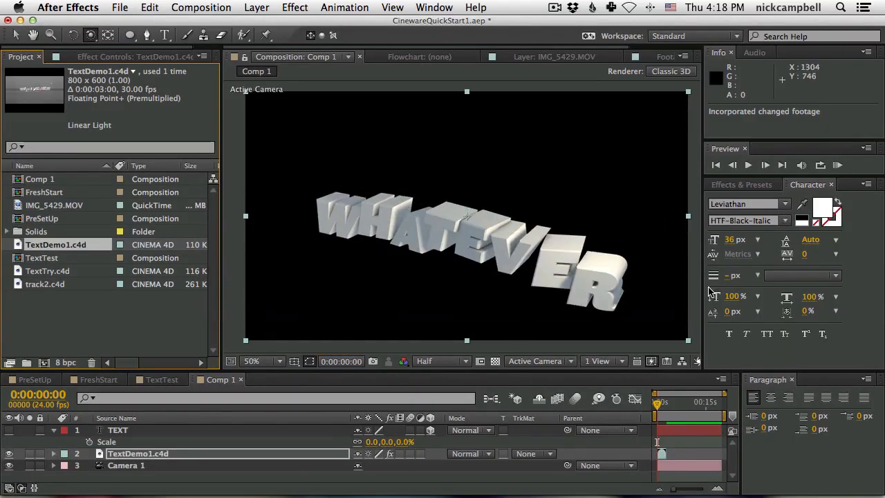
key("KP_0")
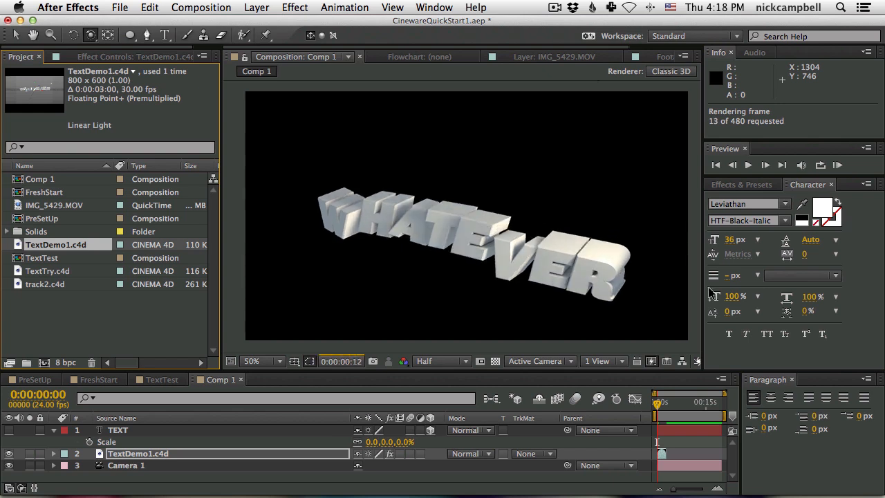
left_click(468, 146)
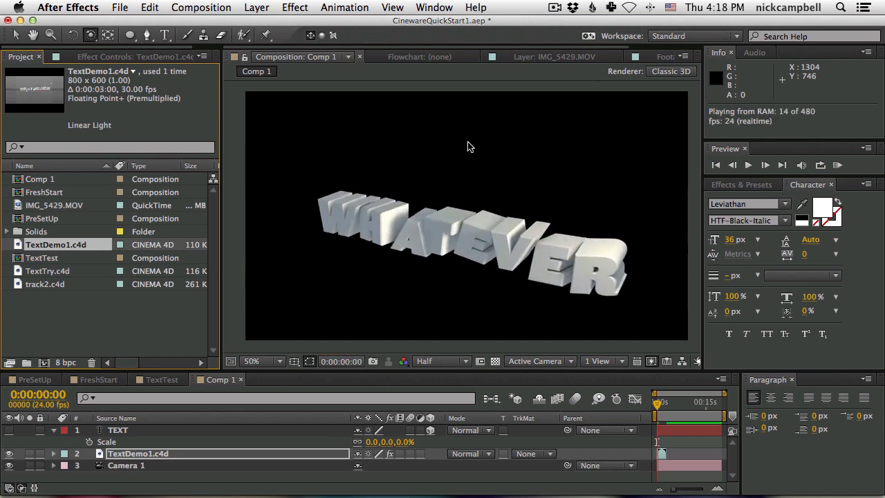
key("space")
left_click_drag(458, 235, 532, 216)
mouse_move(525, 217)
left_mouse_down()
mouse_move(536, 212)
mouse_move(526, 213)
left_mouse_up()
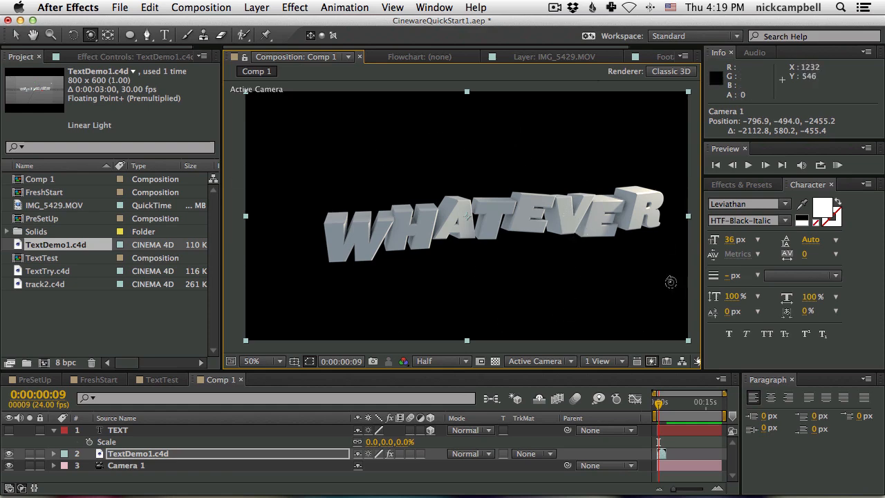
- Back in CINEMA 4D, add a second line reading TEXT TIME below WHATEVER in the Text spline
key("super+Tab")
key("super+Tab")
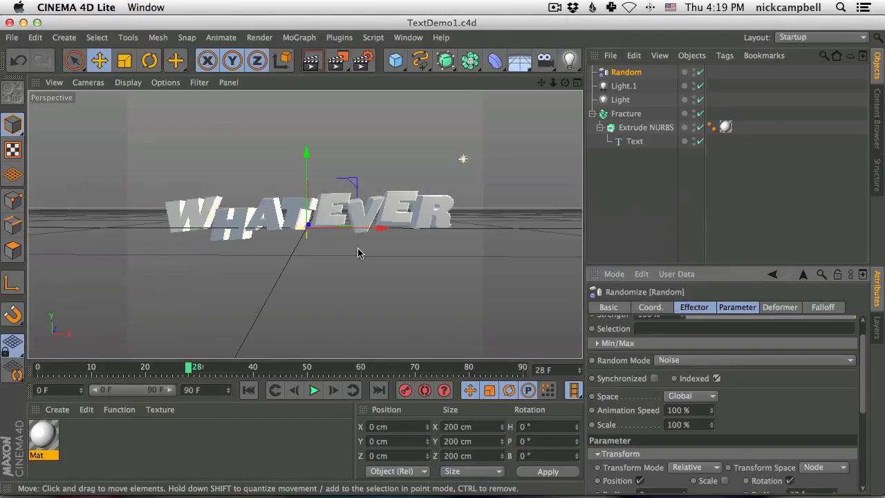
left_click(634, 141)
left_click(701, 336)
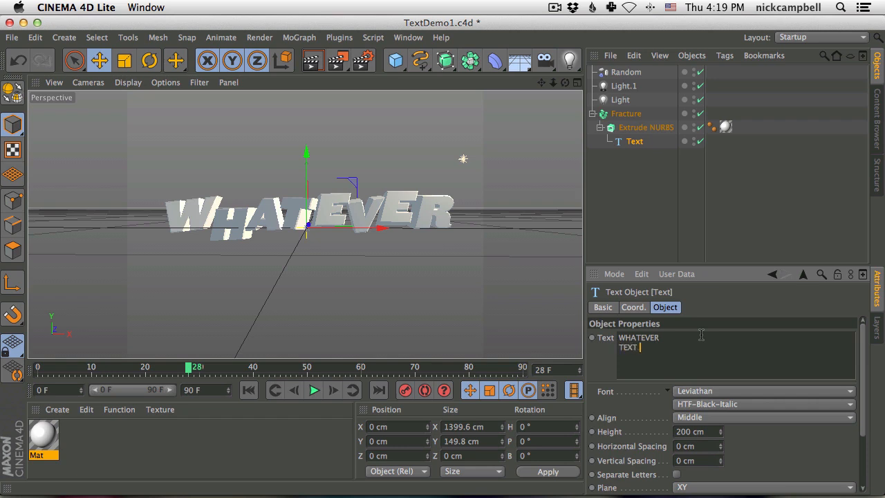
left_click(647, 191)
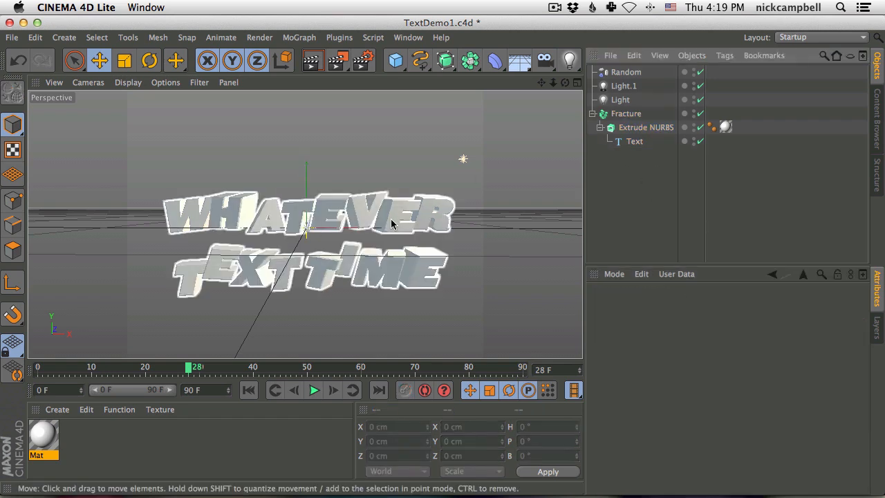
- Save TextDemo1.c4d, switch to After Effects and move Camera 1 to about -727, -294, -2504 to frame both lines
key("super+s")
key("super+Tab")
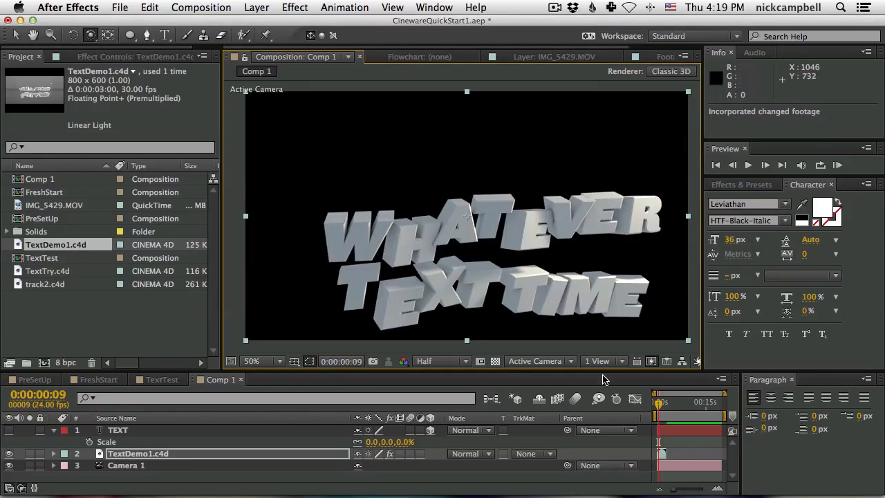
left_click_drag(525, 276, 524, 238)
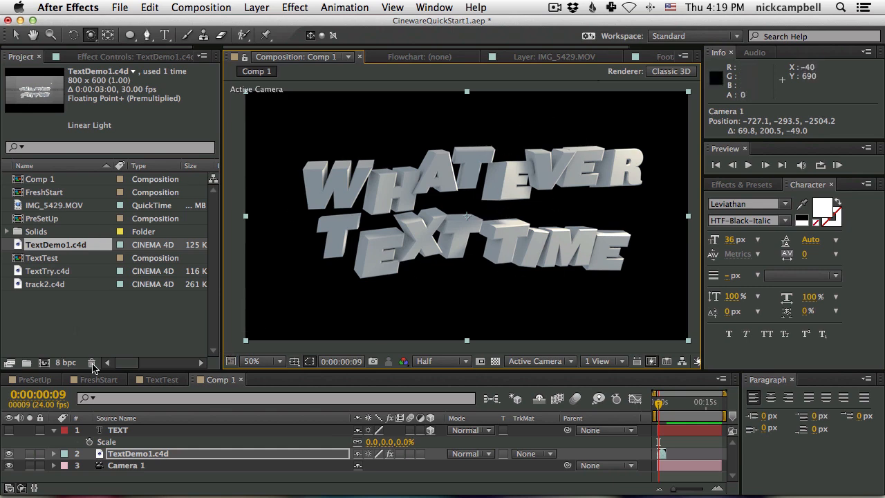
- Look at the TextTest composition for comparison and return to Comp 1
left_click(163, 379)
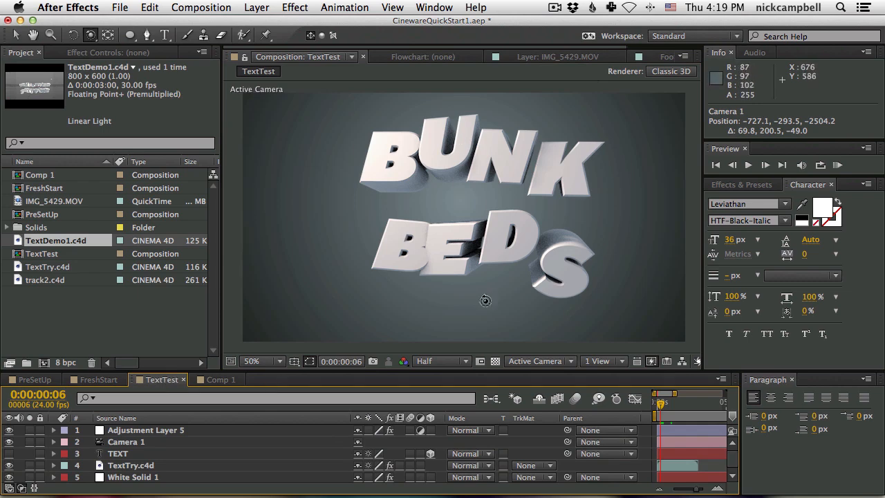
left_click(221, 379)
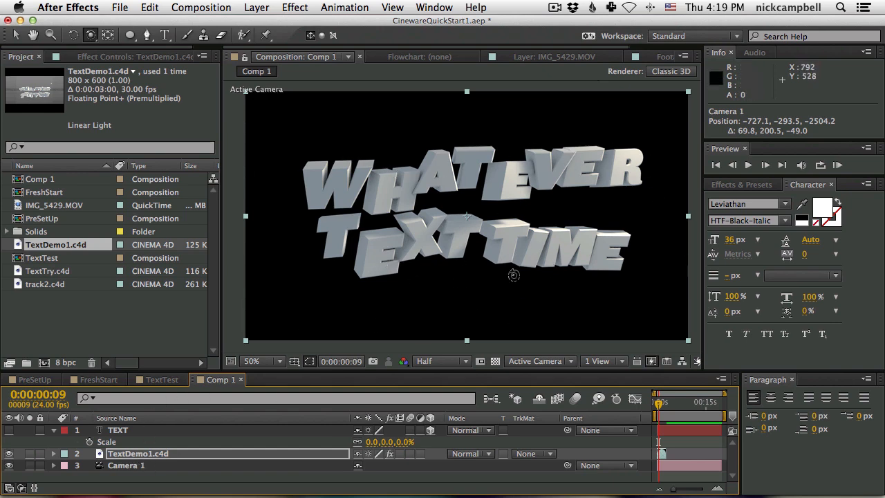
- Open the FreshStart composition and examine the 3D Camera Tracker points on the IMG_5429.MOV layer, scrubbing to 0:00:01:16
left_click(98, 379)
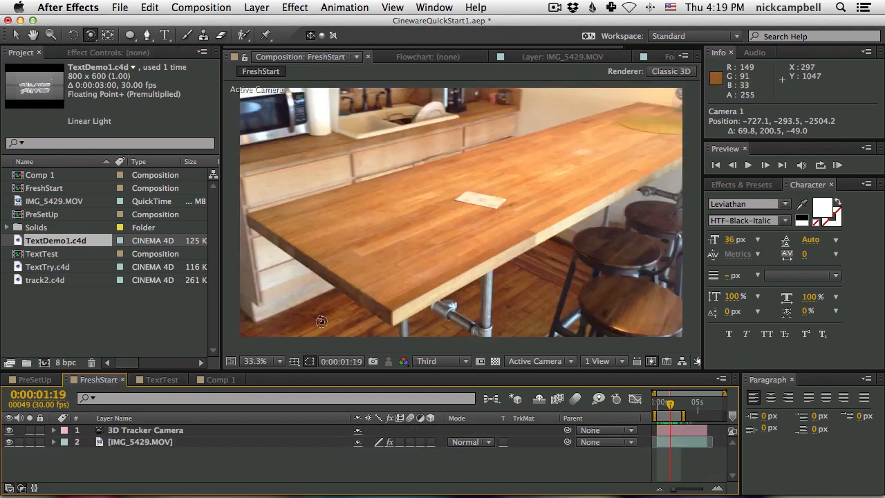
left_click(182, 444)
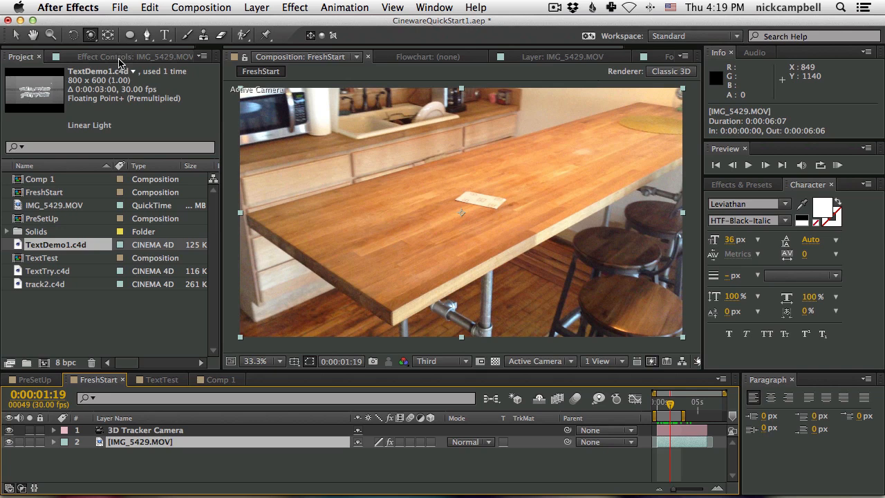
left_click(159, 58)
left_click(47, 86)
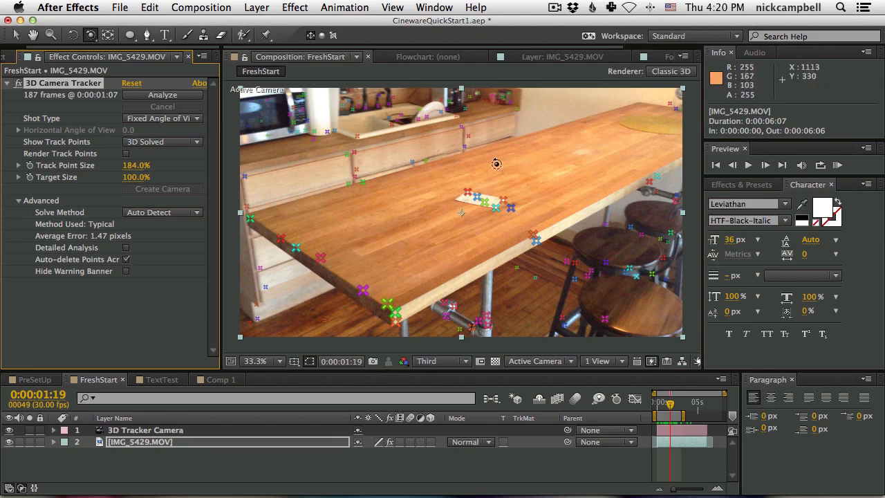
mouse_move(670, 404)
left_mouse_down()
mouse_move(681, 404)
mouse_move(661, 405)
mouse_move(670, 404)
left_mouse_up()
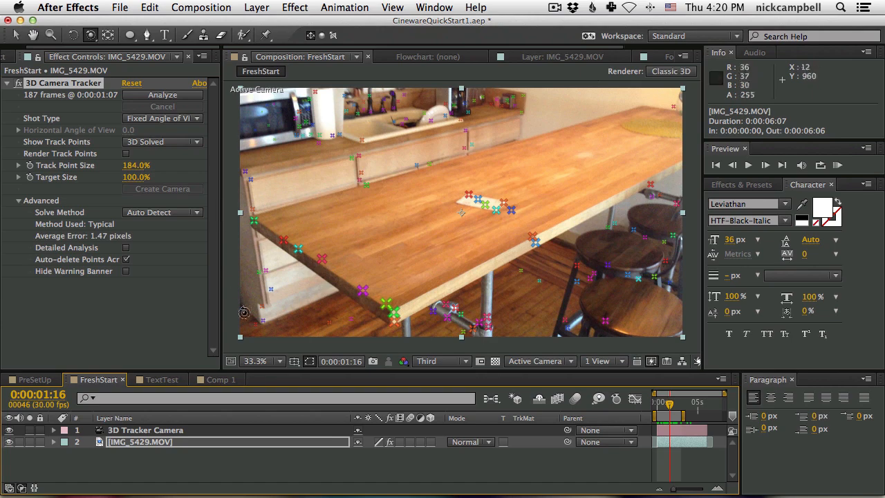
- Create a new MAXON CINEMA 4D file named TrackingDemo1 in the C4DLite folder
left_click(121, 8)
mouse_move(228, 25)
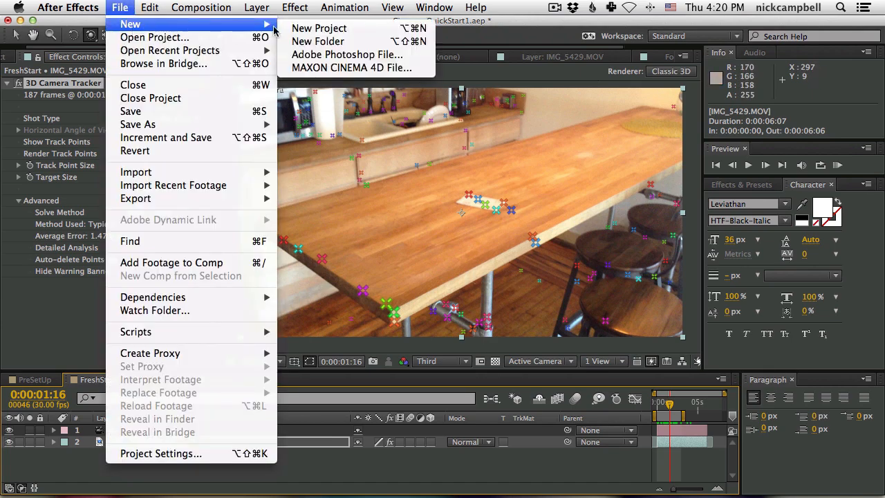
left_click(374, 68)
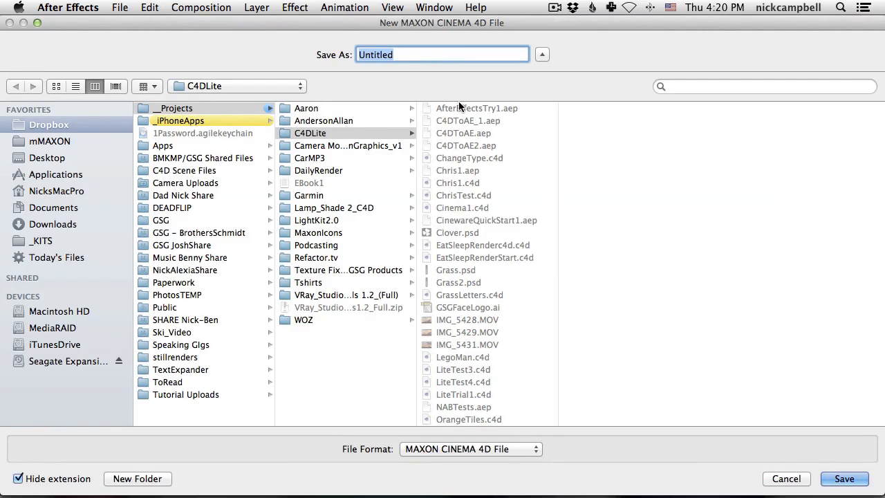
type("Tracking")
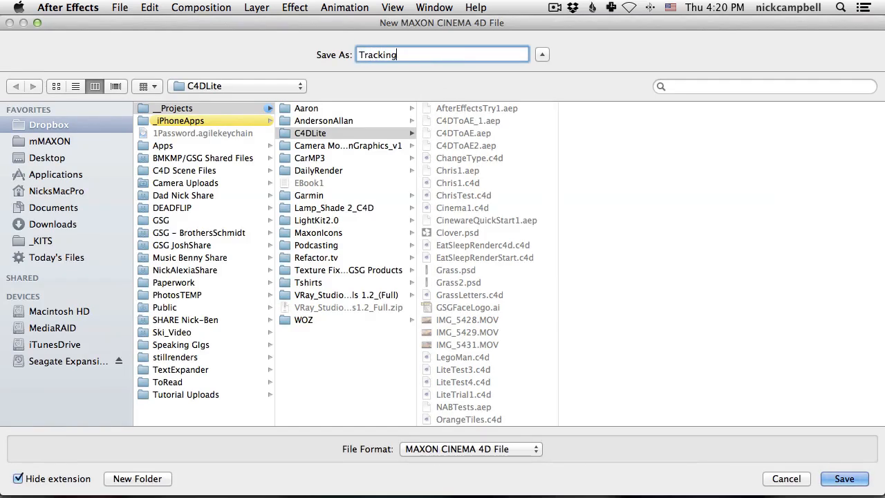
type("Demo1")
key("Return")
- Add a Figure primitive to the scene, delete the cube, and keep the figure selected
left_click(392, 61)
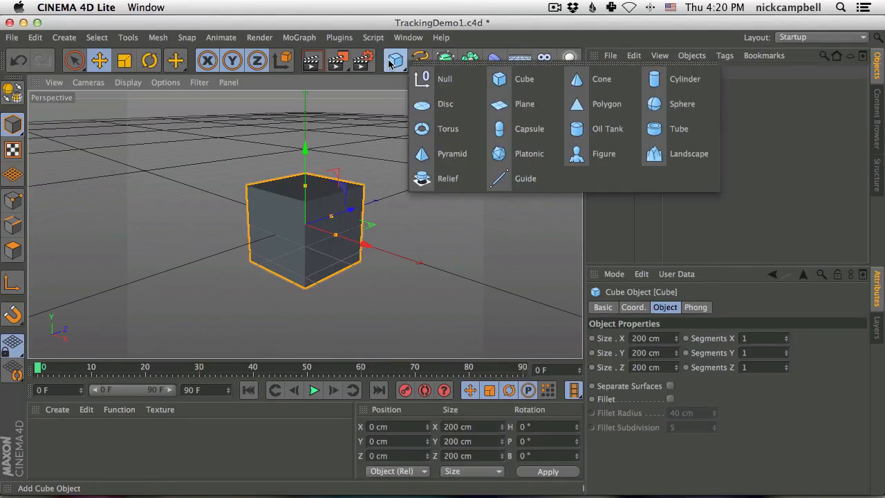
left_click_drag(396, 69, 403, 83)
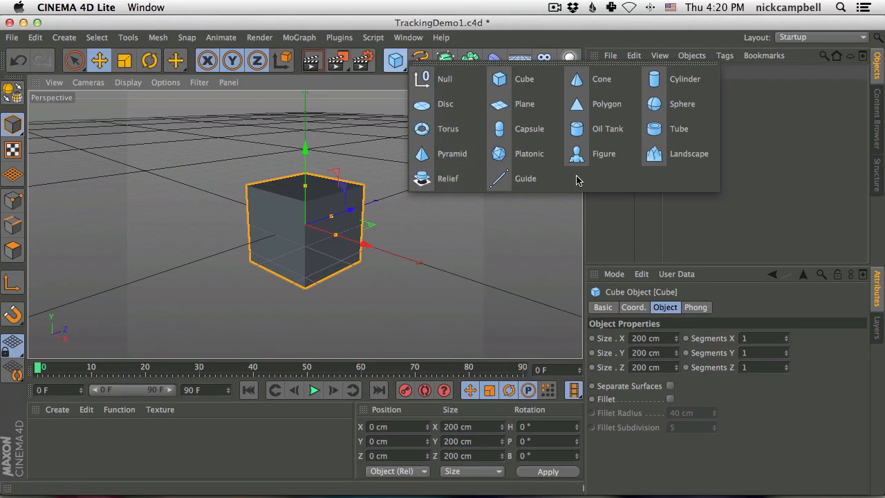
left_click(587, 155)
left_click(617, 86)
key("Delete")
left_click(622, 72)
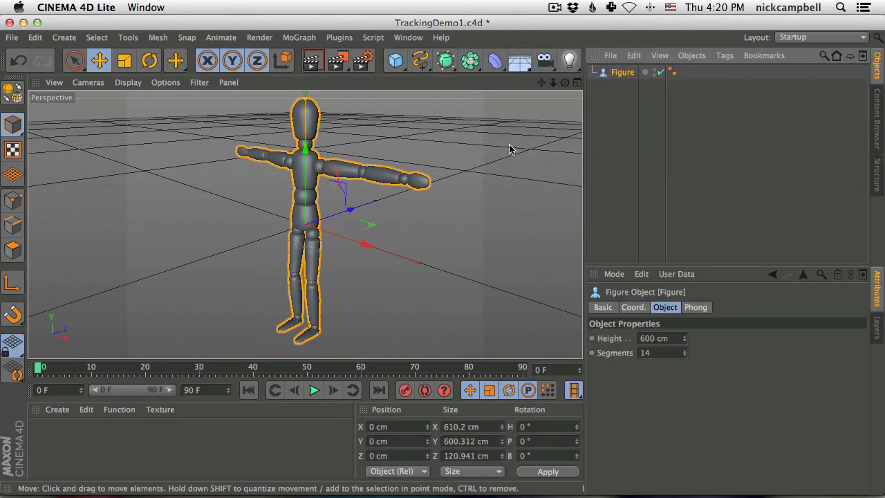
- Raise the figure to about Y 302 cm so its feet rest on the floor plane, and save TrackingDemo1.c4d
middle_click(561, 99)
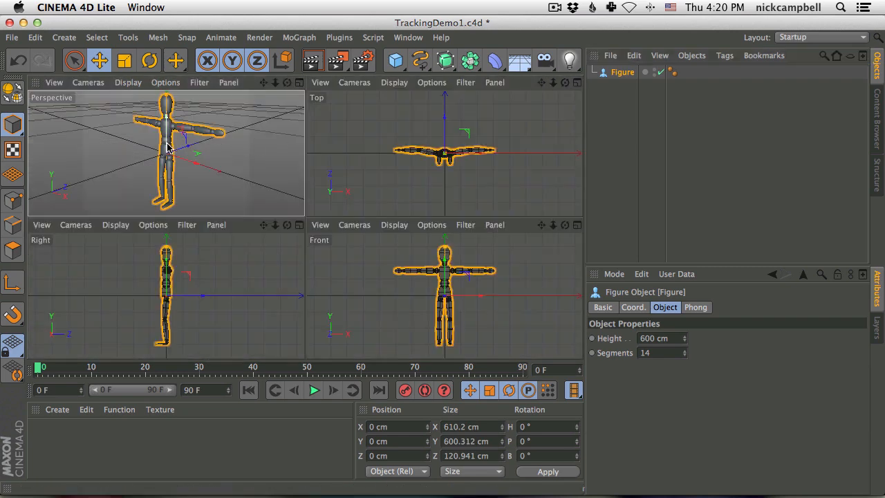
left_click_drag(167, 148, 187, 82)
scroll(450, 270, "up", 6)
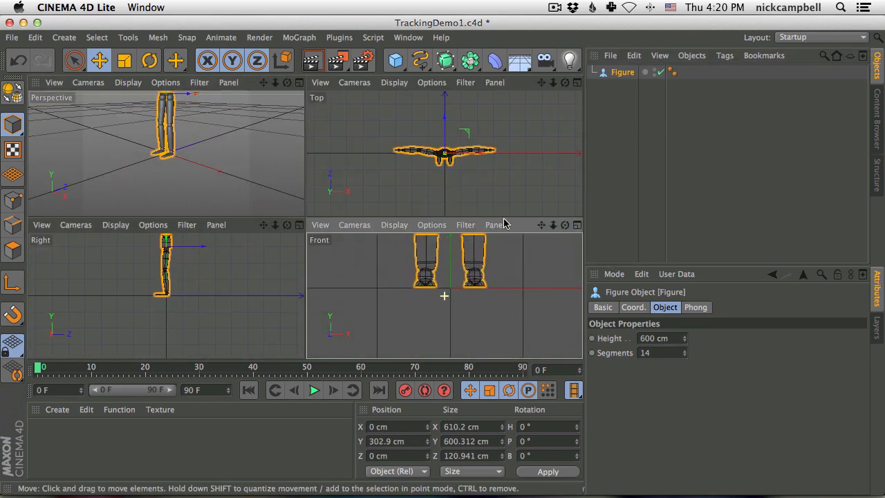
left_click_drag(471, 269, 472, 269)
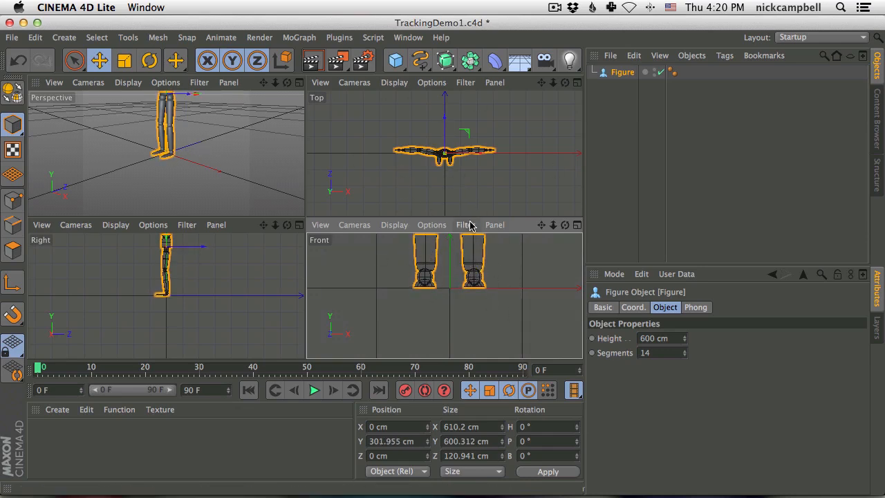
key("super+s")
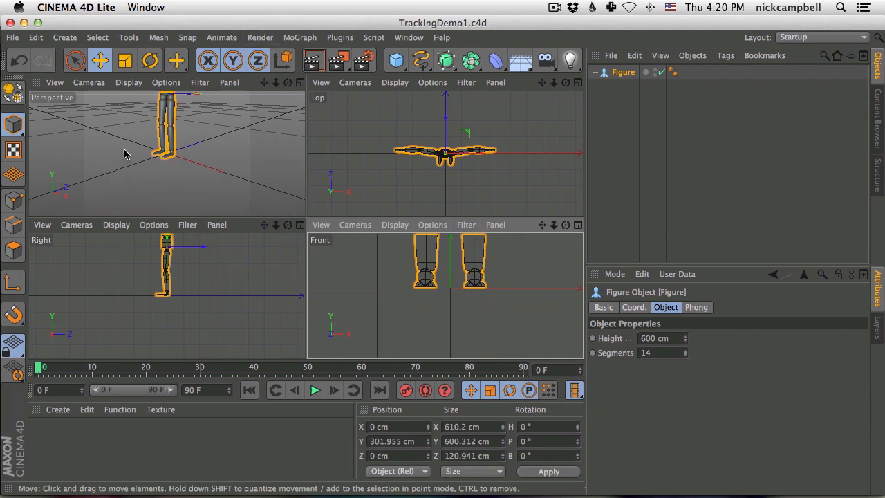
- Switch to After Effects and place TrackingDemo1.c4d in FreshStart between the 3D Tracker Camera and IMG_5429.MOV layers
key("super+Tab")
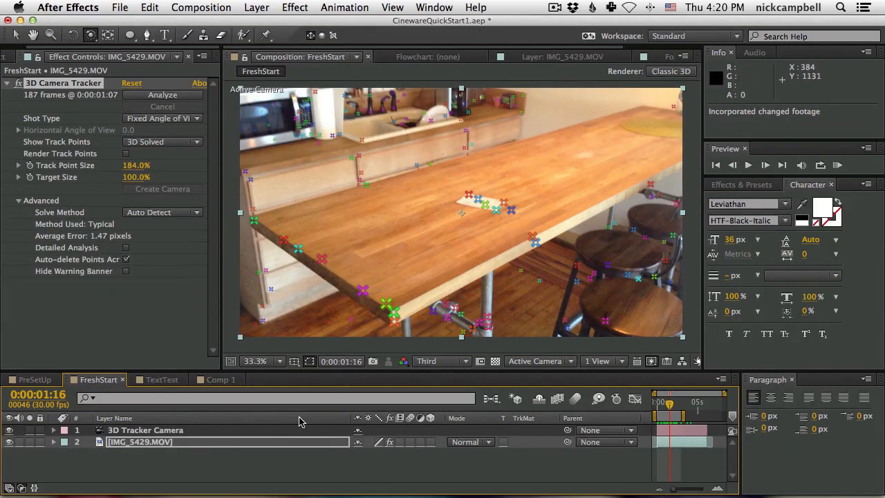
left_click(17, 55)
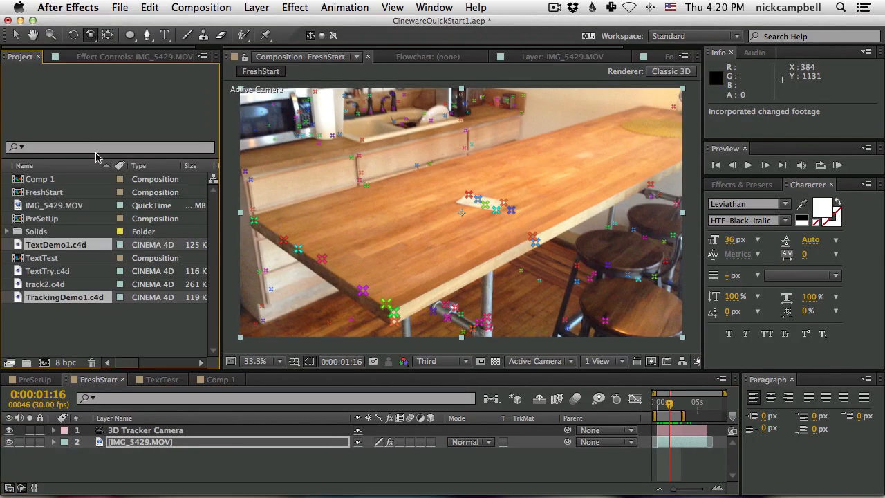
left_click(62, 332)
left_click_drag(66, 299, 168, 434)
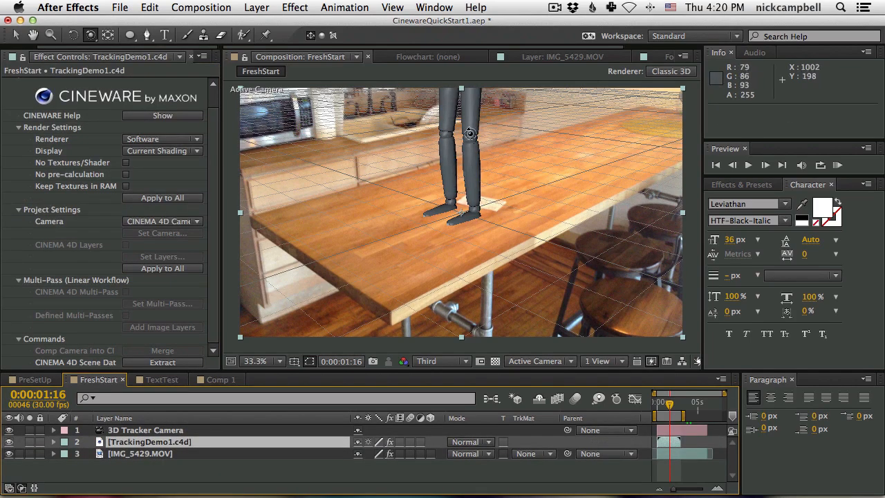
- Set the CINEWARE camera of TrackingDemo1.c4d to Comp Camera and preview the figure over the tracked footage
left_click_drag(664, 406, 676, 405)
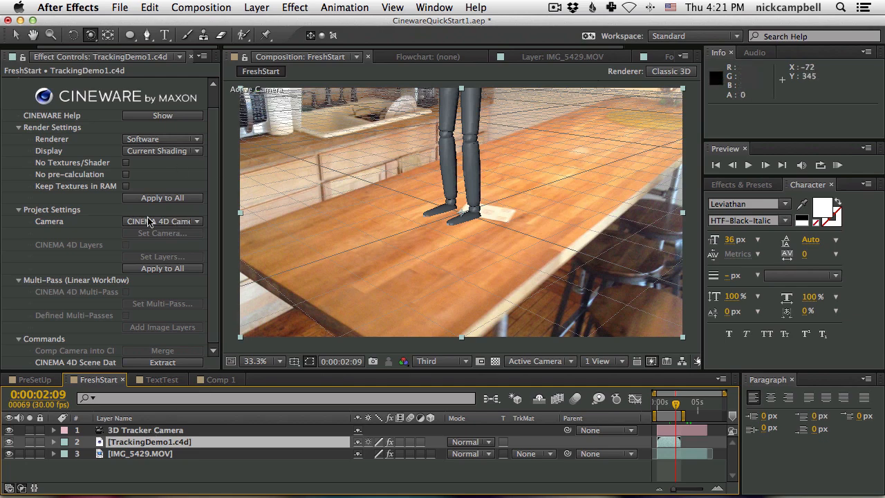
left_click(172, 223)
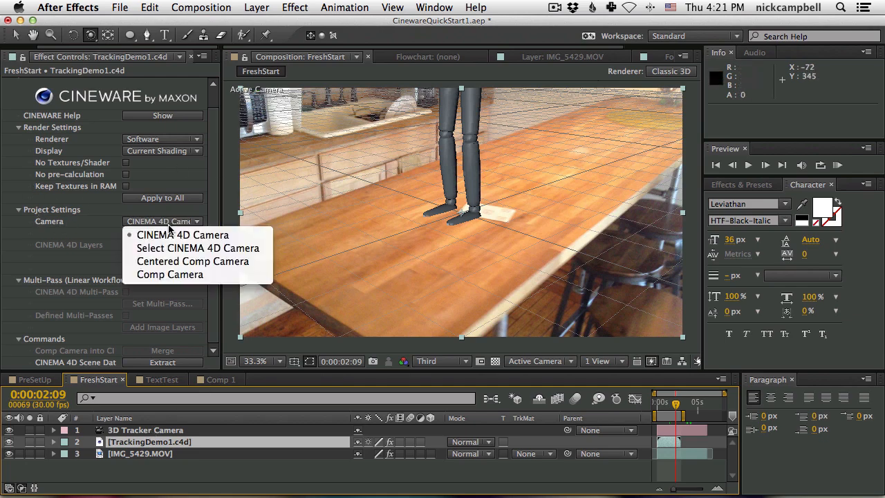
left_click(176, 275)
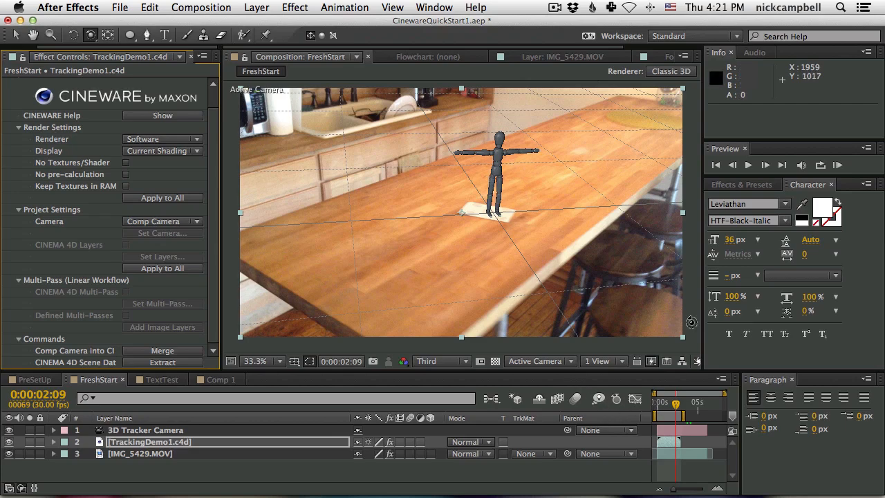
key("KP_0")
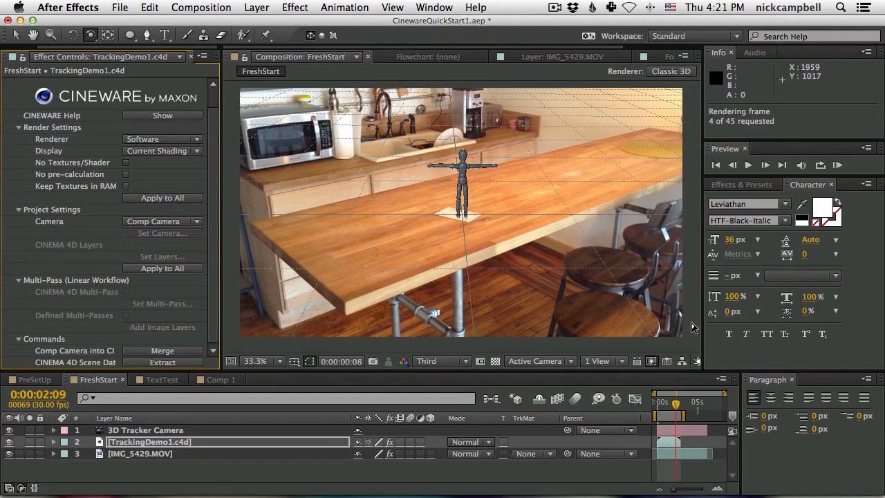
key("space")
key("space")
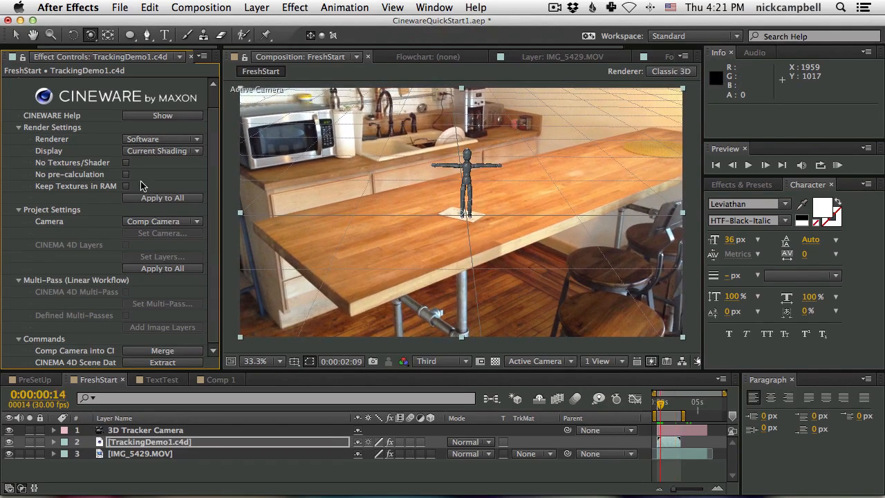
- Change the CINEWARE renderer to Standard (Final) and preview the composition
left_click(151, 140)
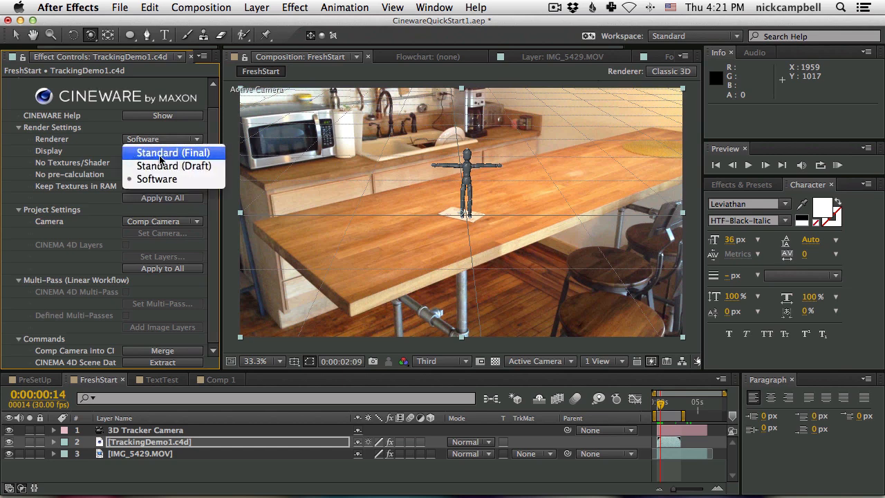
left_click(159, 154)
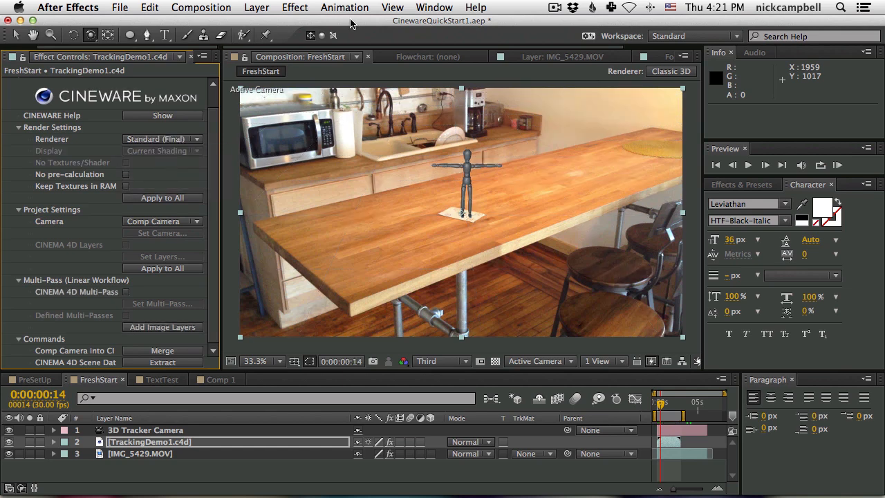
key("space")
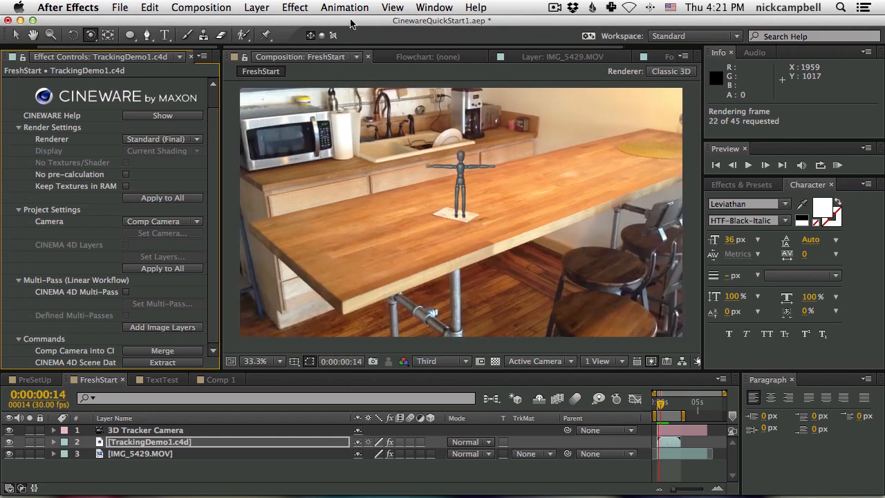
key("space")
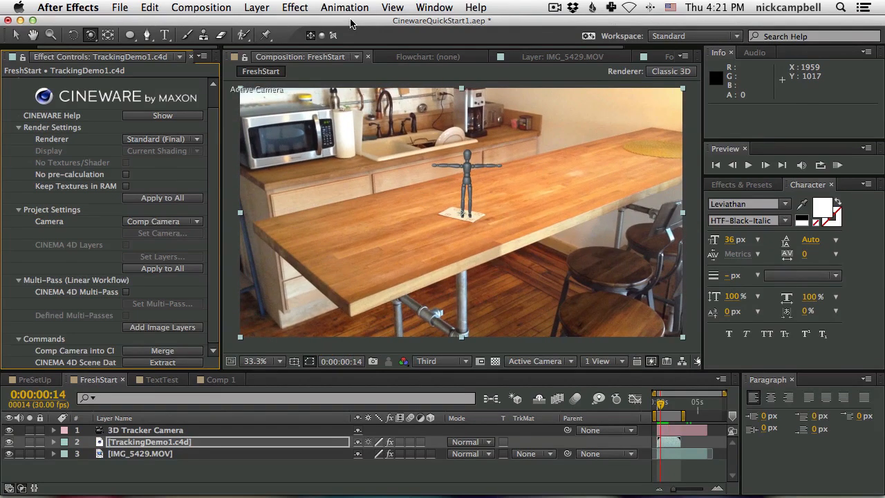
- Switch to CINEMA 4D and frame the whole figure from farther away in the Perspective view
key("super+Tab")
key("super+Tab")
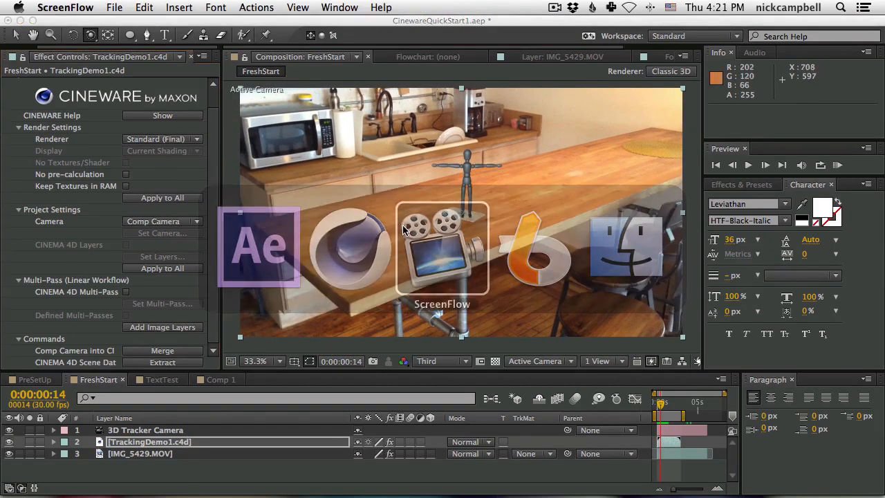
key("super+Tab")
key("super+Tab")
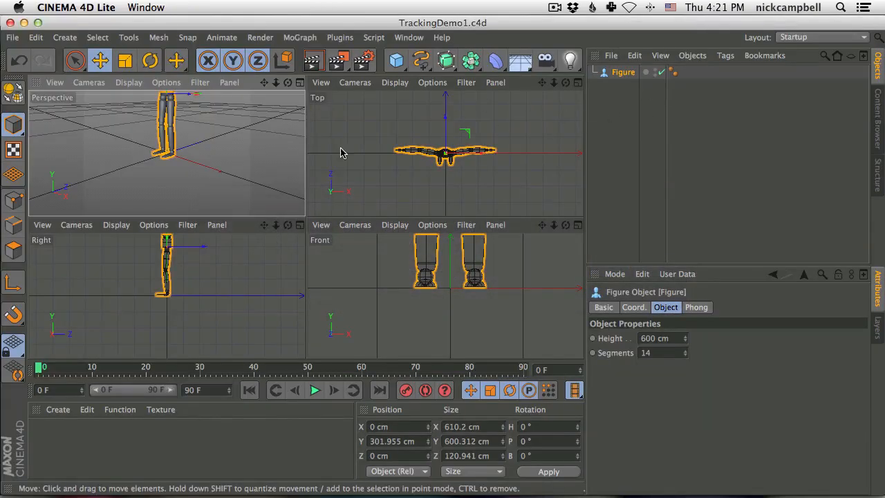
left_click_drag(207, 124, 184, 190)
- Look at the FreshStart composition in After Effects for comparison and return to CINEMA 4D
key("super+Tab")
key("super+Tab")
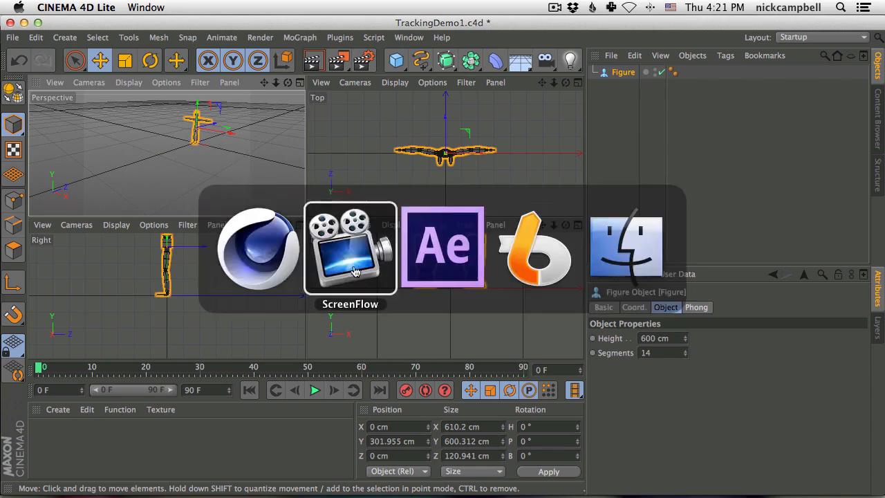
key("super+Tab")
key("super+Tab")
key("super+Tab")
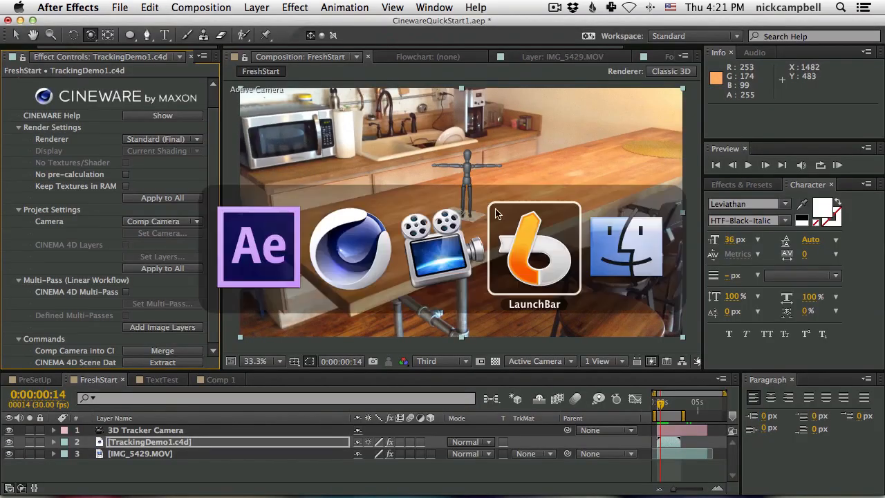
key("super+Tab")
key("super+Tab")
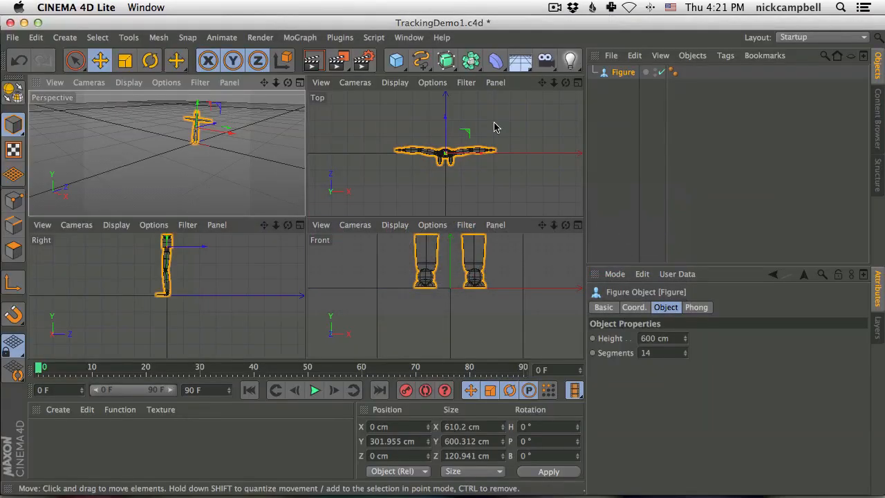
- Duplicate the figure and move the copy across the floor away from the original
left_click_drag(207, 131, 254, 199, "alt")
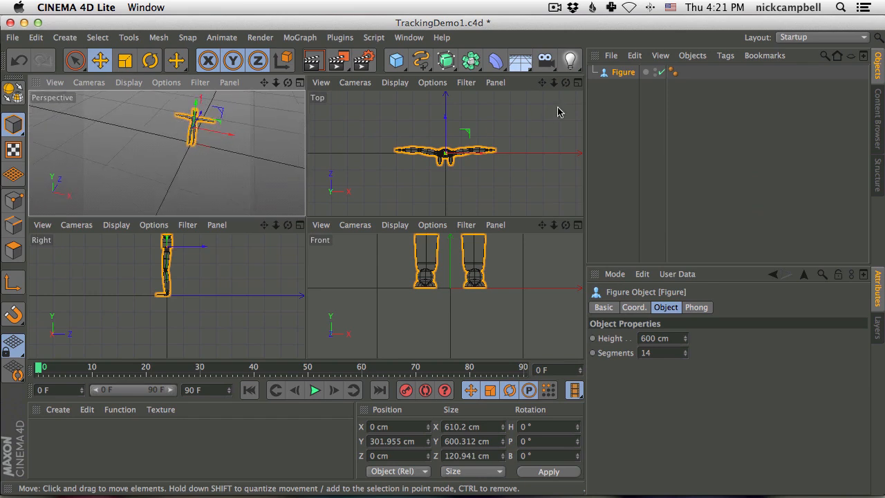
left_click(625, 73)
key("super+c")
key("super+v")
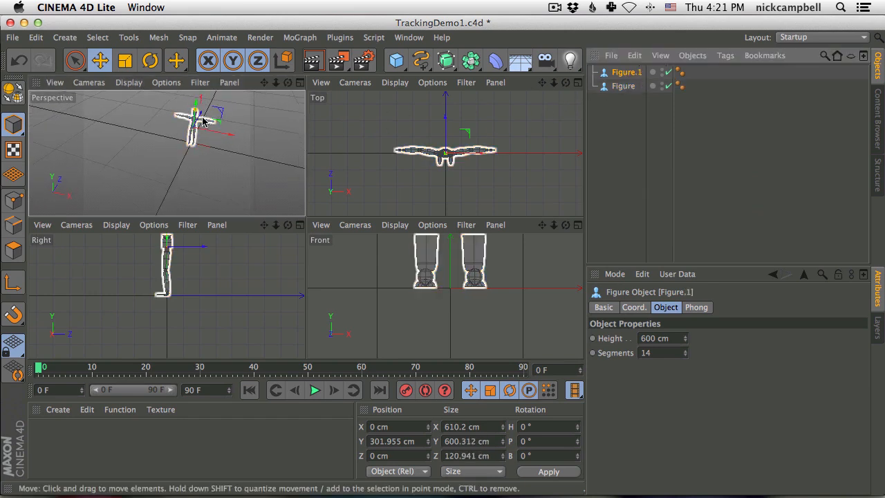
left_click_drag(203, 121, 319, 124)
- Duplicate the figure again, place this copy at about X 1065, Z 1294 cm, and view the figures in After Effects
key("super+c")
key("super+v")
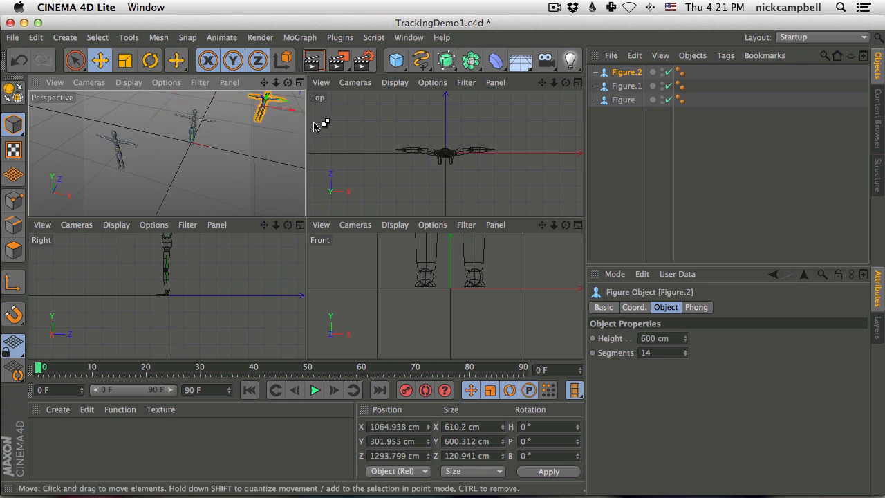
key("super+Tab")
key("super+Tab")
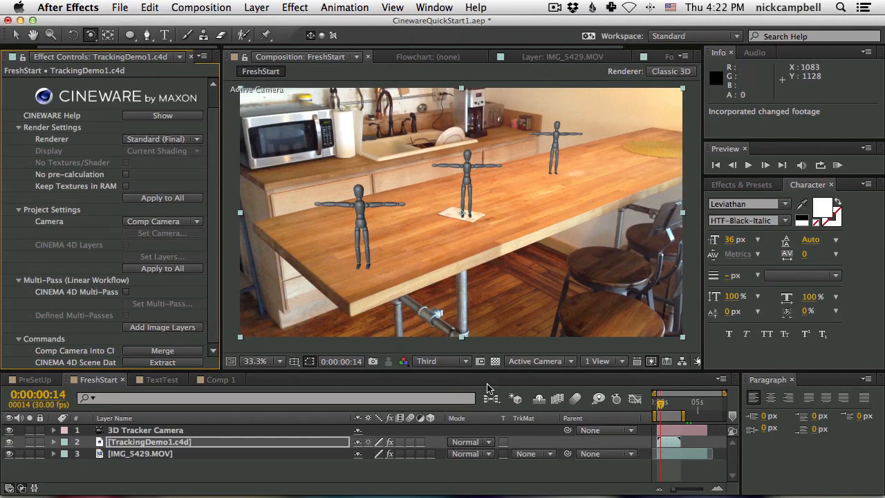
- Preview the FreshStart animation and compare it with the PreSetUp composition at 0:00:01:06
key("KP_0")
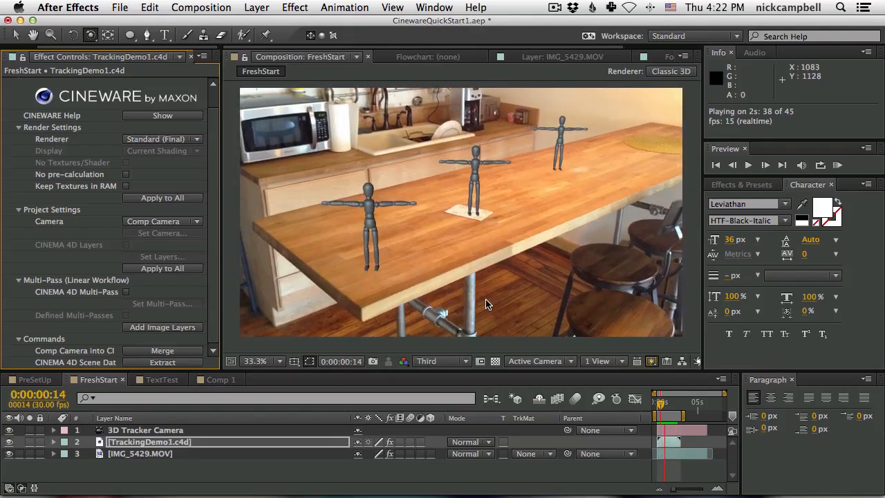
left_click(46, 381)
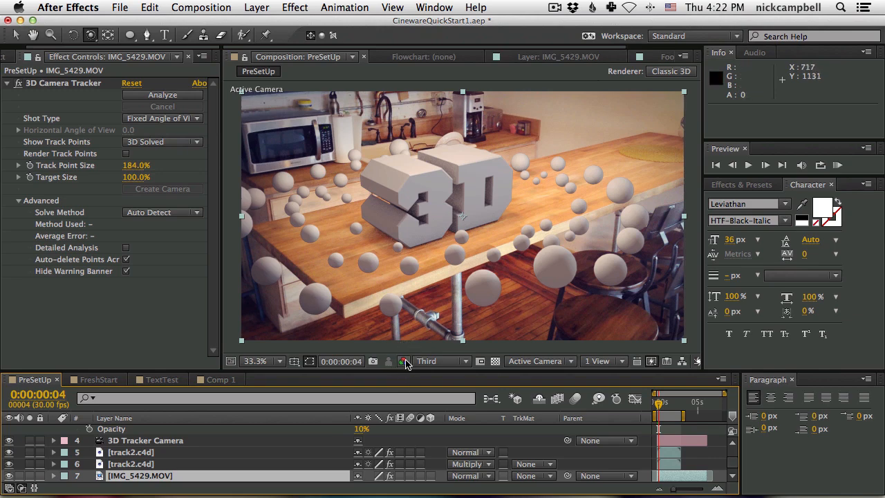
left_click(99, 379)
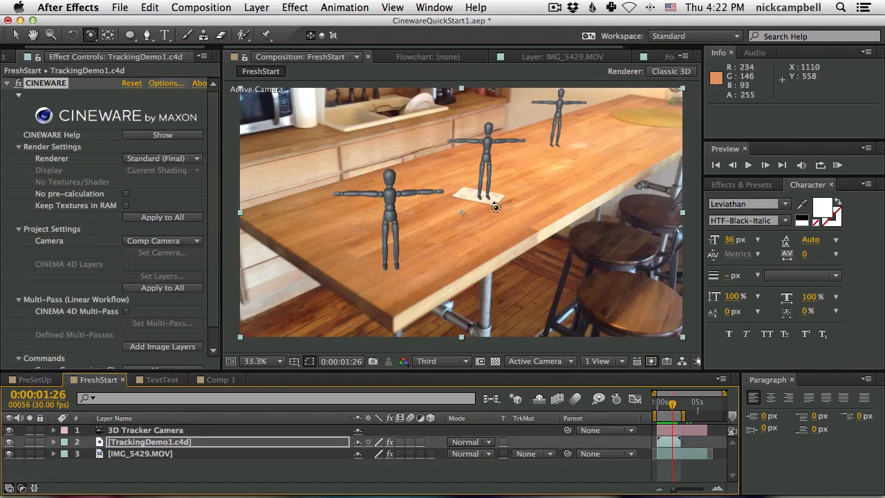
left_click(34, 379)
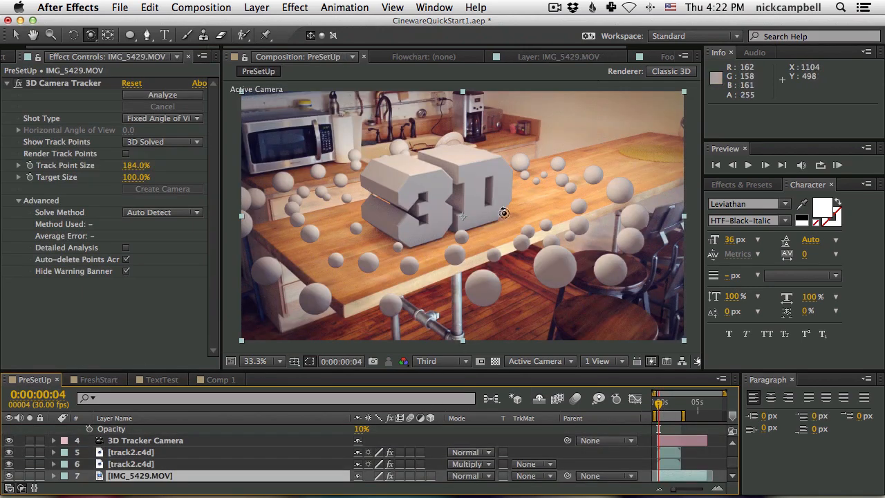
left_click(667, 402)
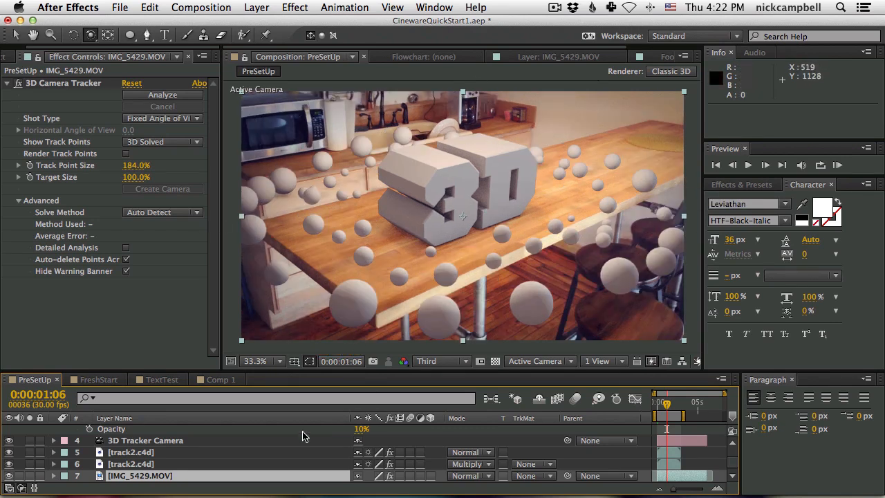
- Show the adjustment layers at the beginning of the PreSetUp layer stack and give the timeline more height
key("h")
scroll(154, 475, "up", 3)
scroll(154, 476, "up", 2)
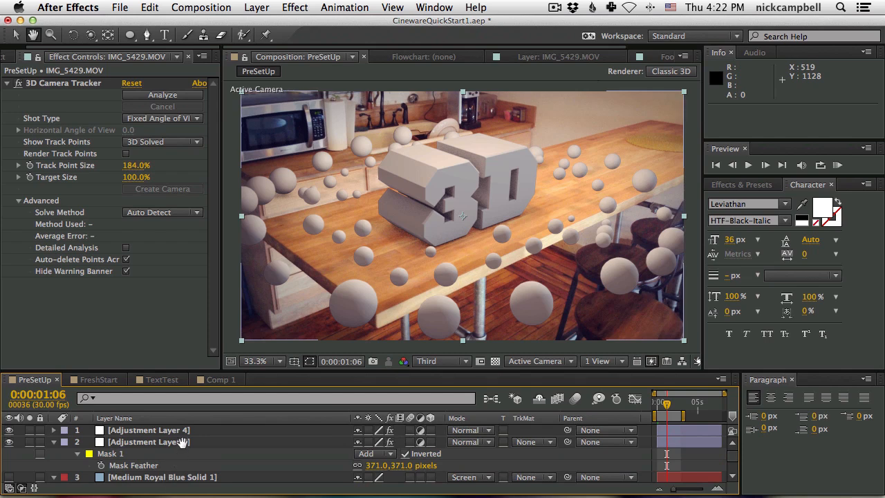
left_click_drag(218, 371, 218, 351)
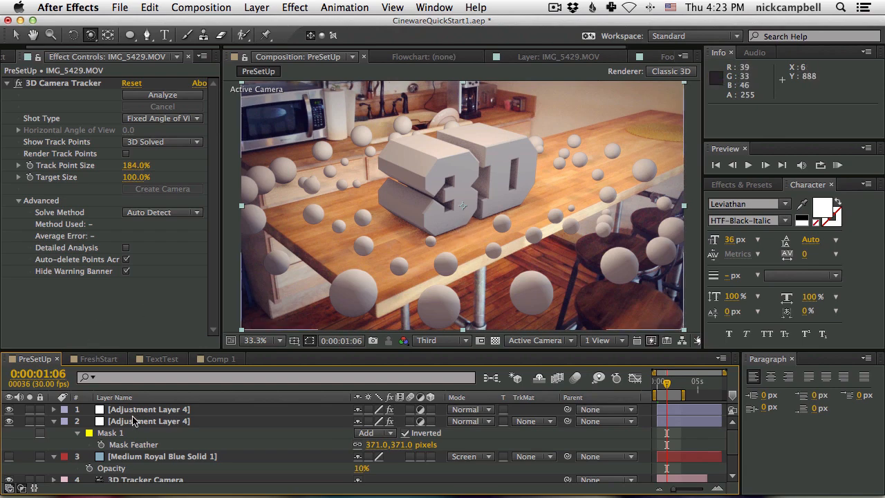
- Switch to CINEMA 4D and bring up the open track2.c4d project
key("super+Tab")
key("super+Tab")
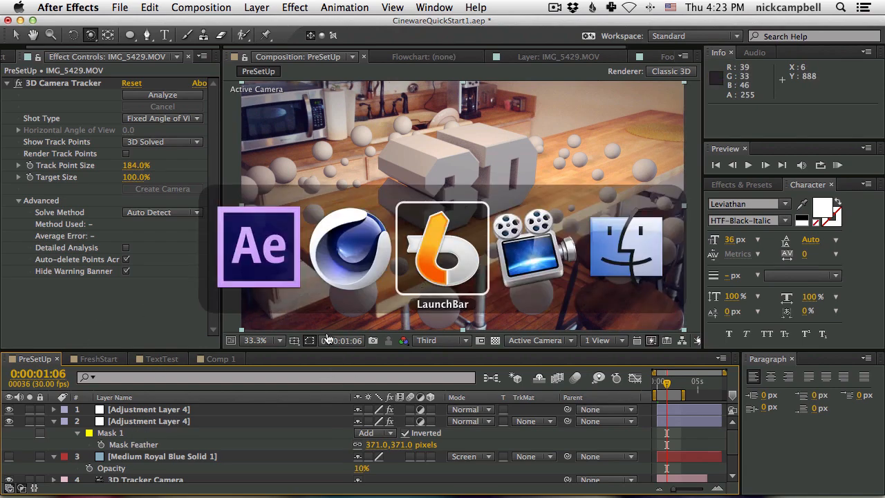
left_click(373, 282)
left_click(408, 38)
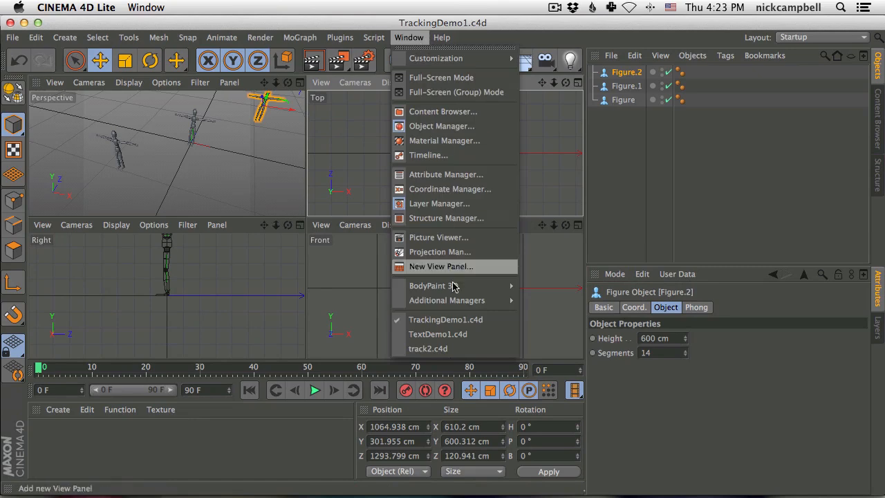
left_click(457, 349)
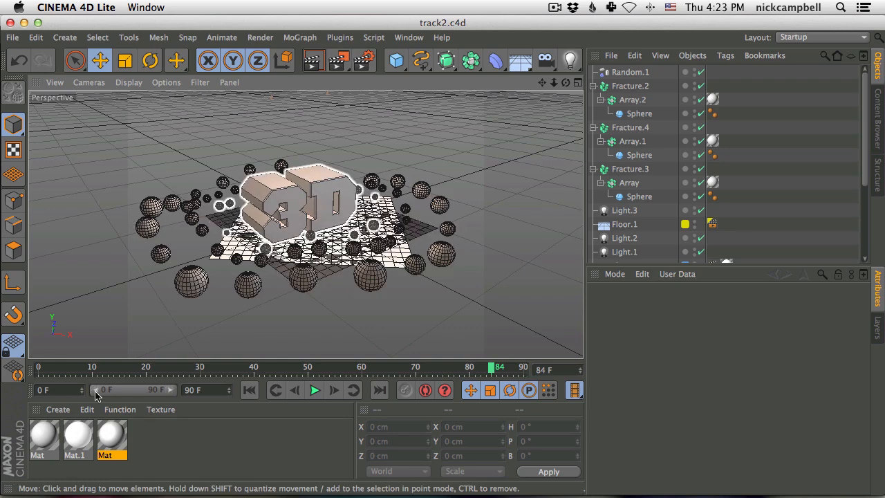
- Set the color of the 3D text's material, the last Mat, to blue with R 114, G 157, B 196
double_click(113, 437)
left_click(255, 241)
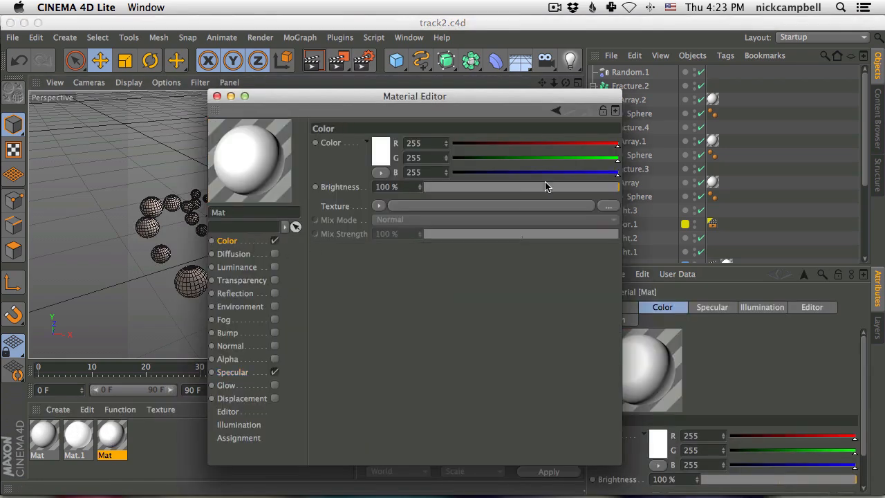
left_click(580, 172)
left_click_drag(594, 160, 526, 143)
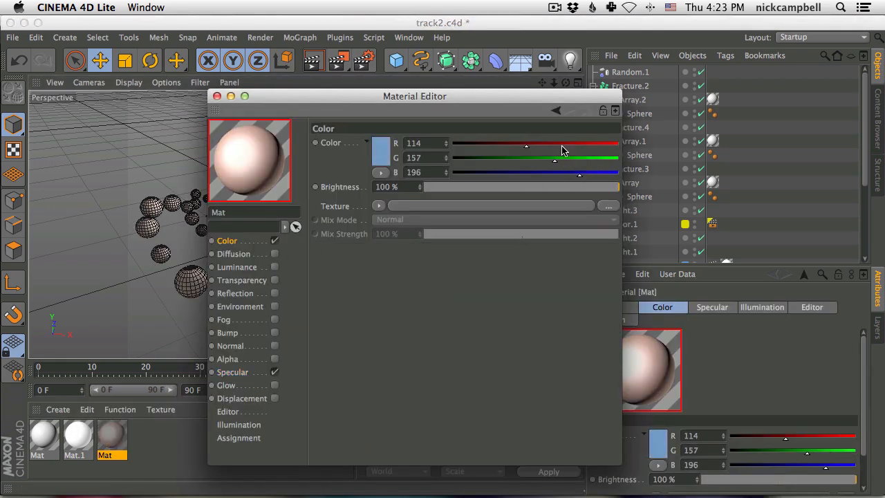
left_click(216, 96)
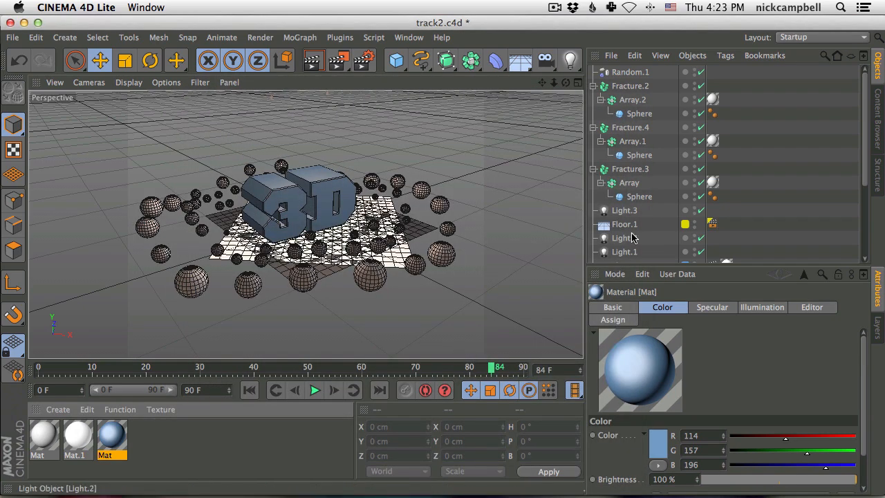
- Change the text under Fracture.1 to "C4D" and return to After Effects with track2.c4d saved
scroll(633, 239, "down", 5)
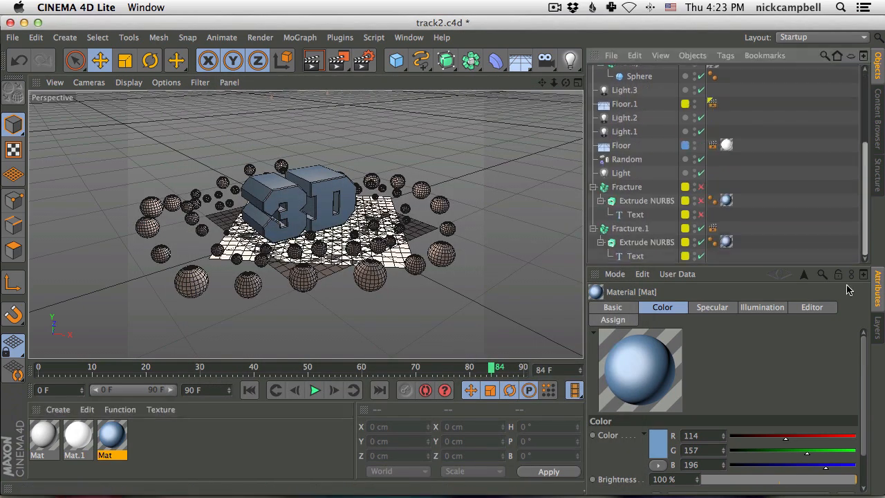
left_click(646, 242)
left_click(635, 256)
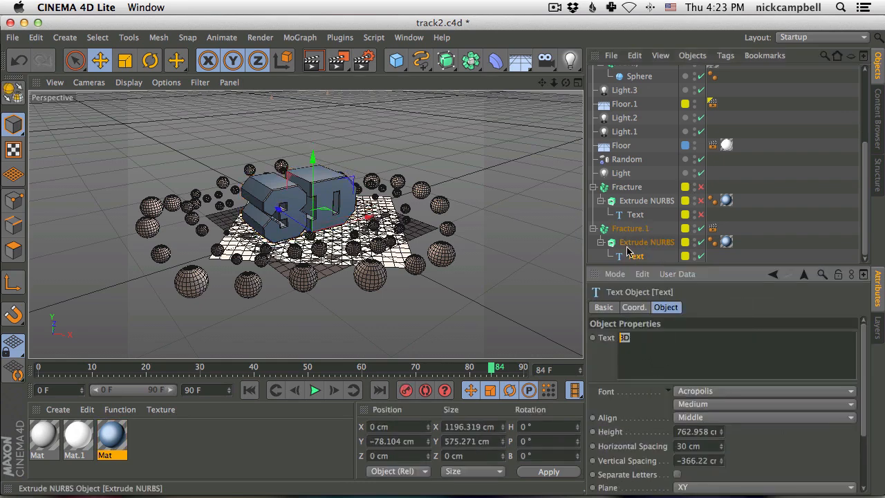
type("C4D")
left_click(799, 177)
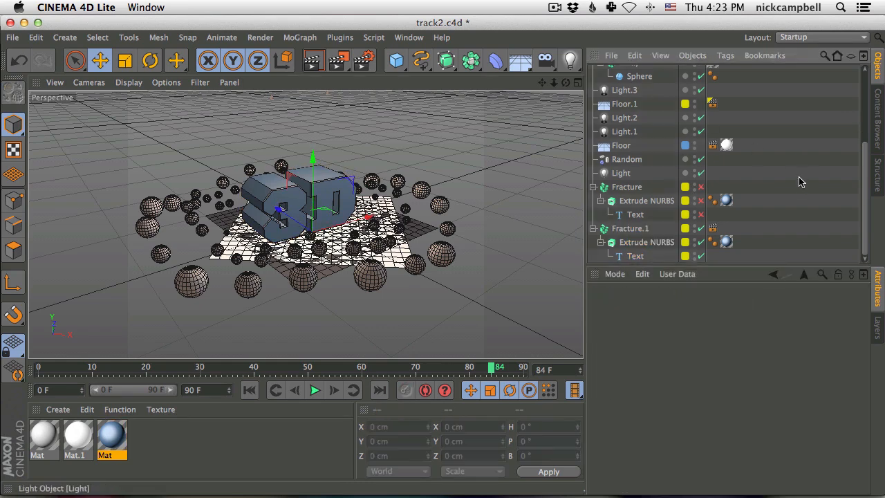
key("super+Tab")
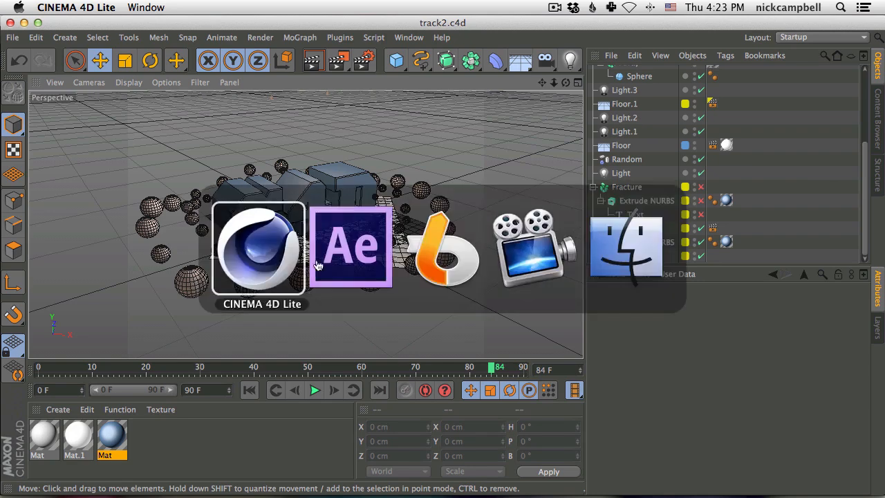